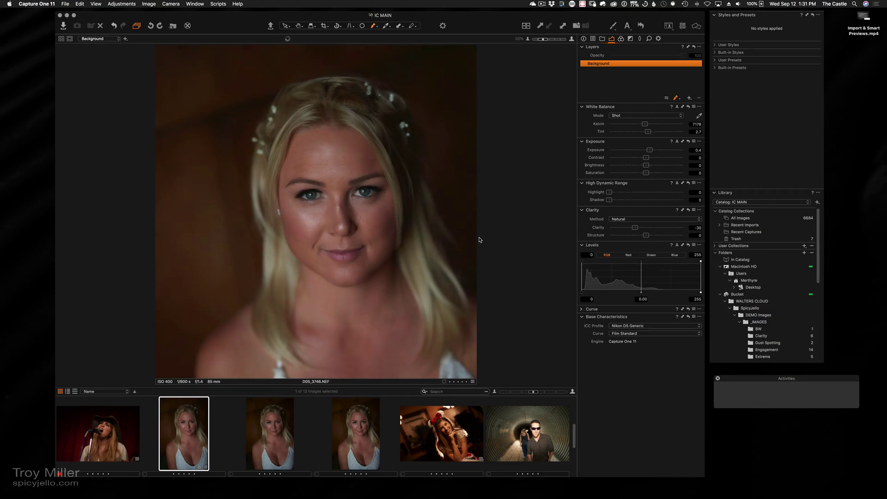
# Bring the bride portrait's exposure to 0.1 and view it at 100% zoom.
pyautogui.hotkey('ctrl', 'Up')
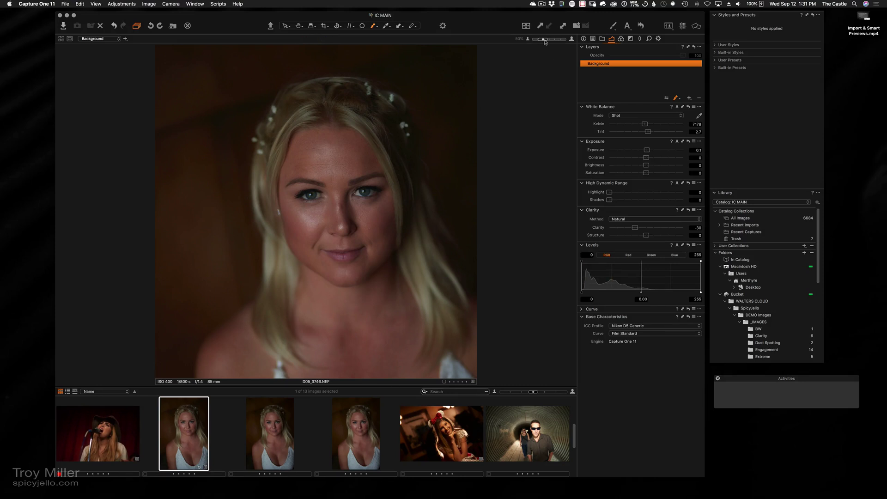
pyautogui.moveTo(544, 40); pyautogui.dragTo(550, 40)
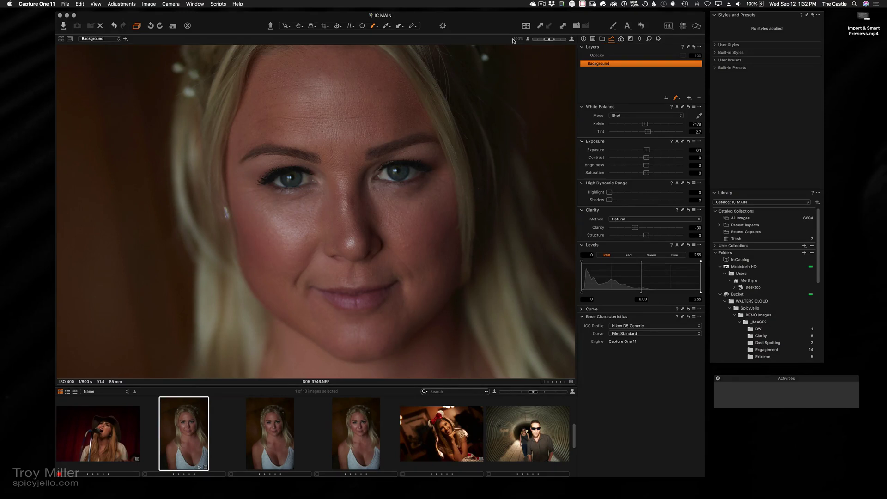
pyautogui.moveTo(586, 19); pyautogui.dragTo(585, 15)
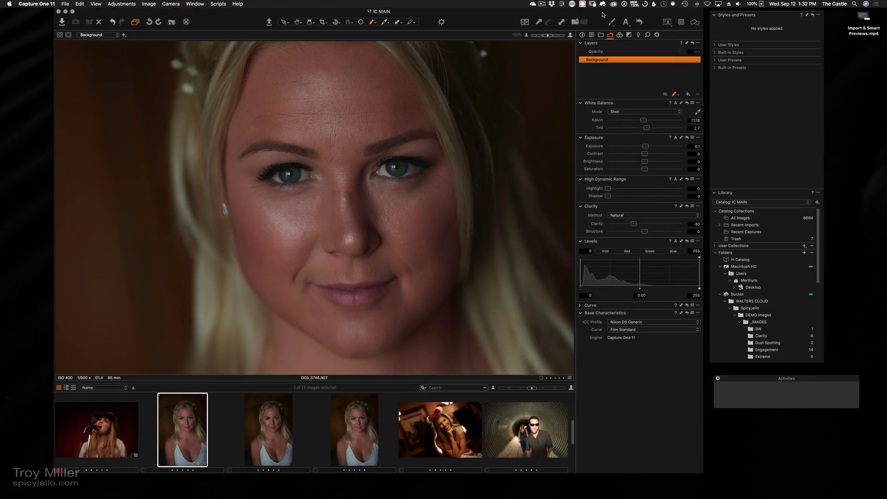
pyautogui.moveTo(654, 15); pyautogui.dragTo(662, 17)
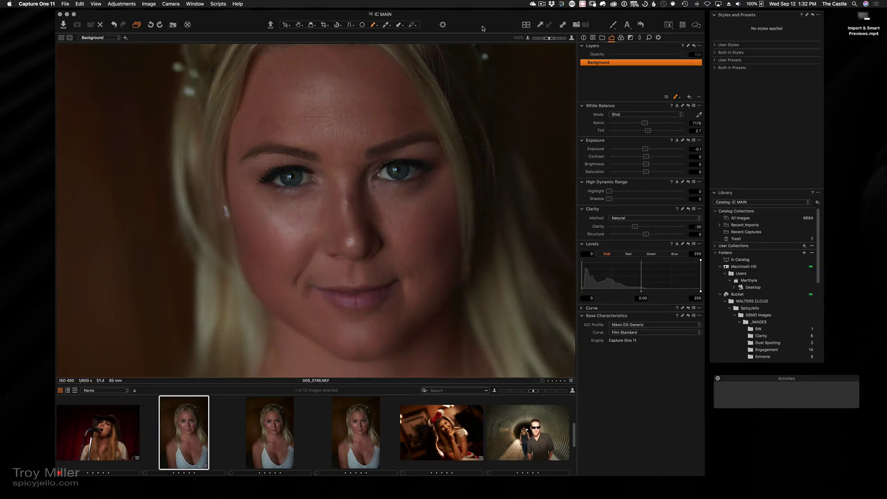
pyautogui.press('super+shift+z')
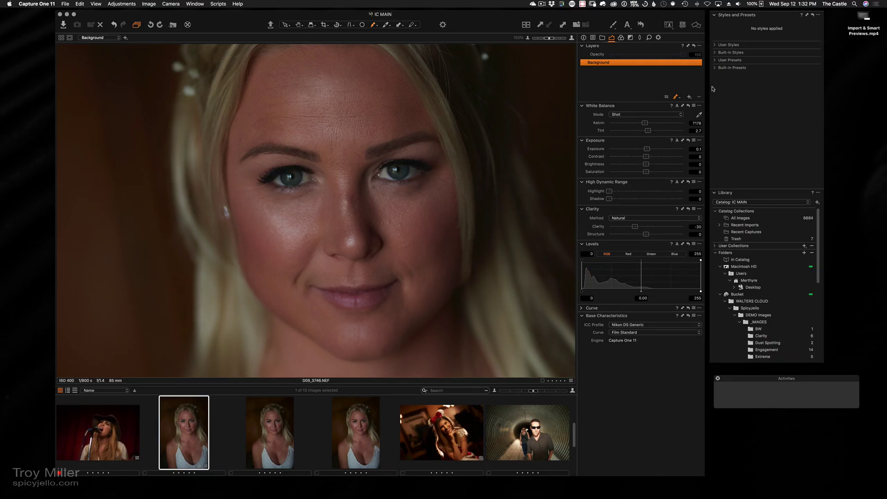
# Add Layer 1 and paint its mask over both irises at 200% zoom, then hide the overlay.
pyautogui.click(689, 97)
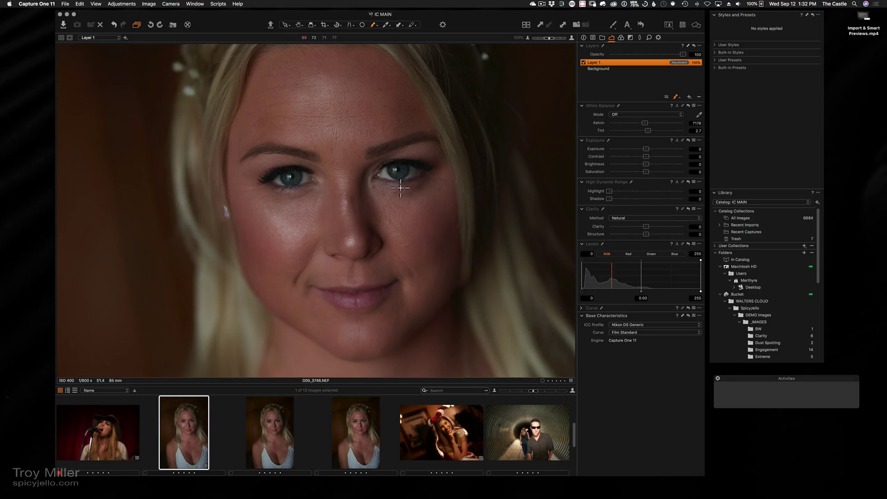
pyautogui.click(554, 39)
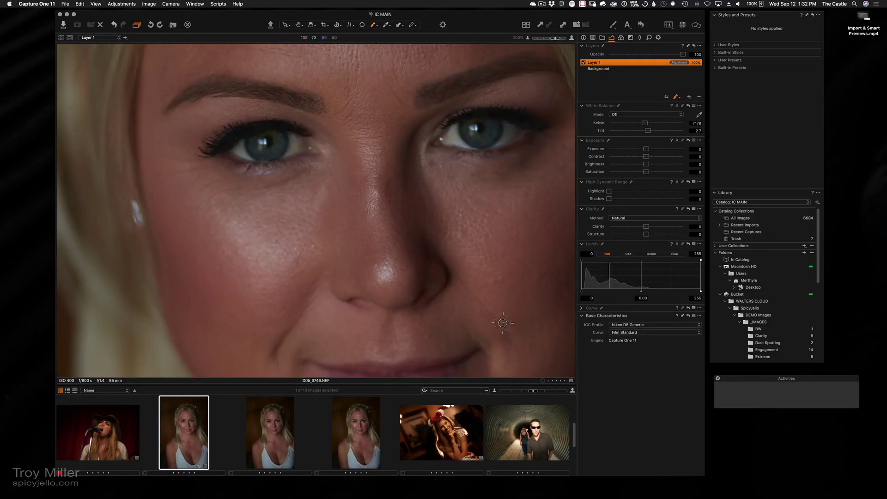
pyautogui.moveTo(509, 194); pyautogui.dragTo(449, 237)
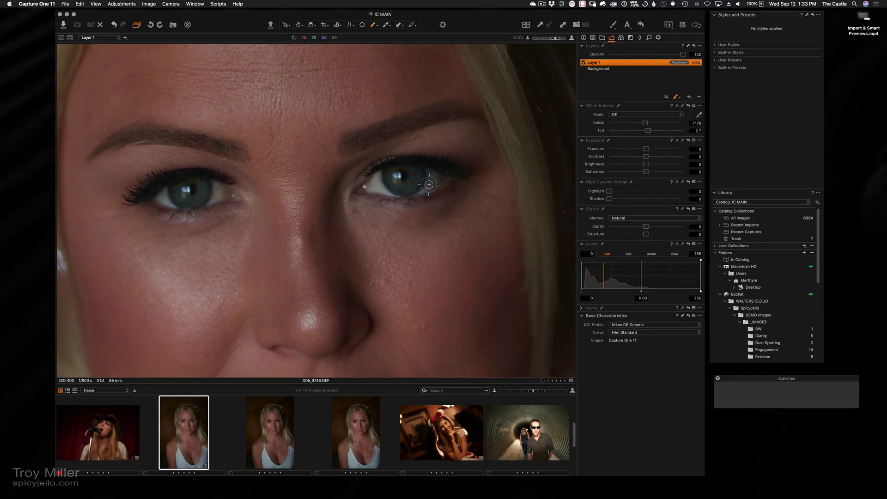
pyautogui.moveTo(414, 194)
pyautogui.mouseDown()
pyautogui.moveTo(363, 188)
pyautogui.moveTo(388, 174)
pyautogui.moveTo(440, 172)
pyautogui.moveTo(399, 164)
pyautogui.moveTo(443, 180)
pyautogui.moveTo(400, 196)
pyautogui.moveTo(417, 187)
pyautogui.moveTo(370, 181)
pyautogui.moveTo(403, 169)
pyautogui.moveTo(386, 173)
pyautogui.moveTo(444, 183)
pyautogui.moveTo(400, 196)
pyautogui.moveTo(401, 184)
pyautogui.moveTo(380, 191)
pyautogui.moveTo(446, 175)
pyautogui.moveTo(393, 190)
pyautogui.mouseUp()
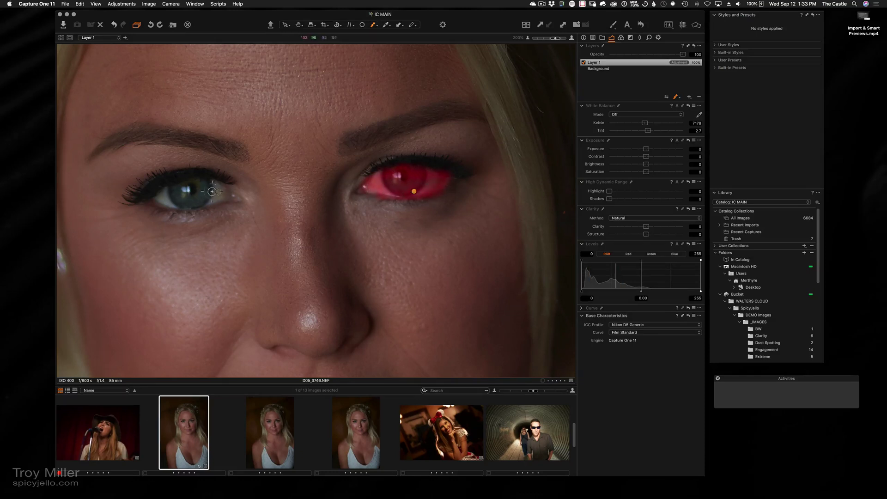
pyautogui.moveTo(175, 192)
pyautogui.mouseDown()
pyautogui.moveTo(151, 197)
pyautogui.moveTo(173, 199)
pyautogui.moveTo(161, 207)
pyautogui.moveTo(225, 199)
pyautogui.moveTo(199, 179)
pyautogui.moveTo(173, 200)
pyautogui.moveTo(215, 199)
pyautogui.moveTo(200, 207)
pyautogui.moveTo(227, 195)
pyautogui.moveTo(204, 193)
pyautogui.moveTo(245, 204)
pyautogui.mouseUp()
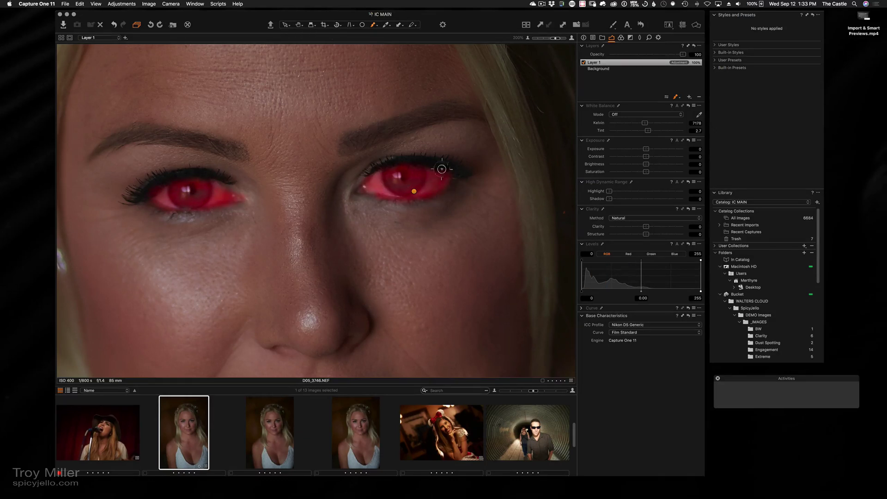
pyautogui.press('m')
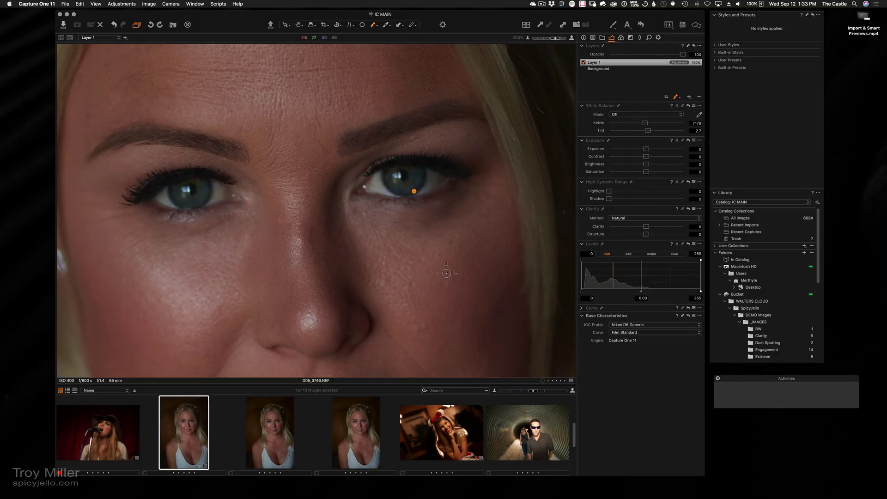
pyautogui.moveTo(552, 39); pyautogui.dragTo(550, 40)
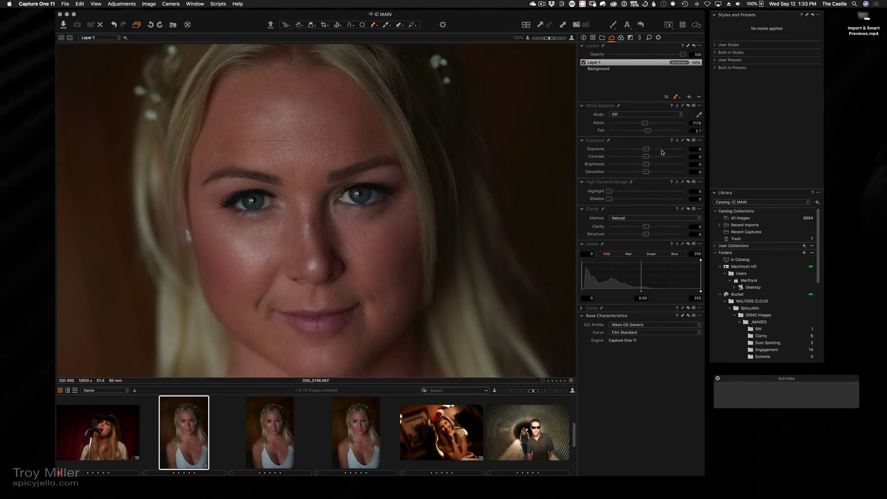
# Raise Layer 1's exposure and pull the Levels white point to 194, checking mask coverage.
pyautogui.moveTo(662, 150); pyautogui.dragTo(645, 155)
pyautogui.moveTo(700, 289); pyautogui.dragTo(672, 296)
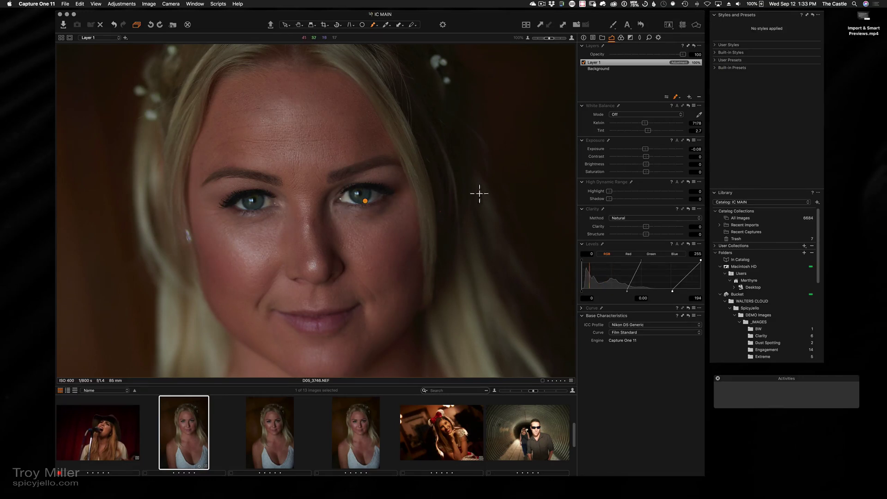
pyautogui.press('m')
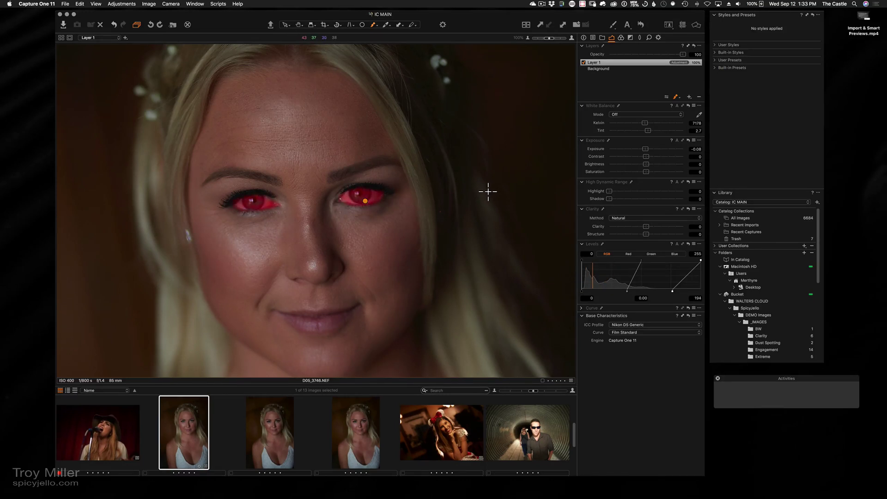
pyautogui.press('m')
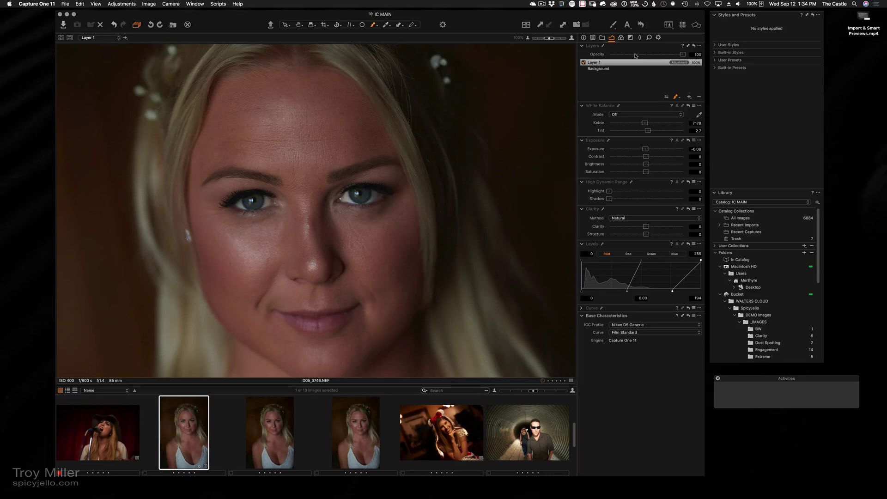
# Erase stray mask around the right eye with a size-186 Erase Mask brush.
pyautogui.click(677, 98)
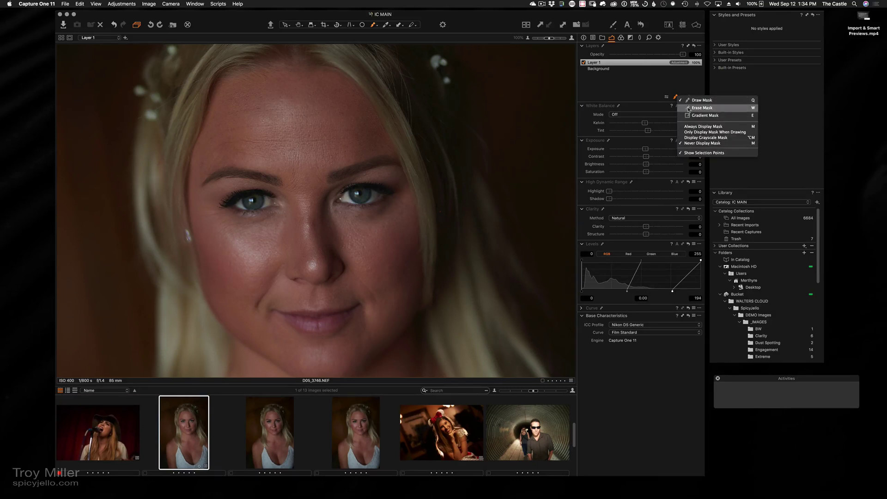
pyautogui.click(688, 115)
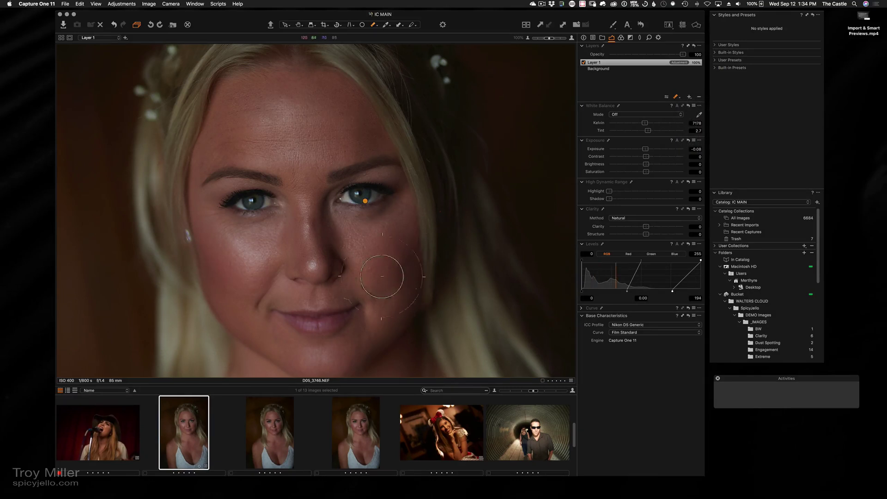
pyautogui.rightClick(408, 241)
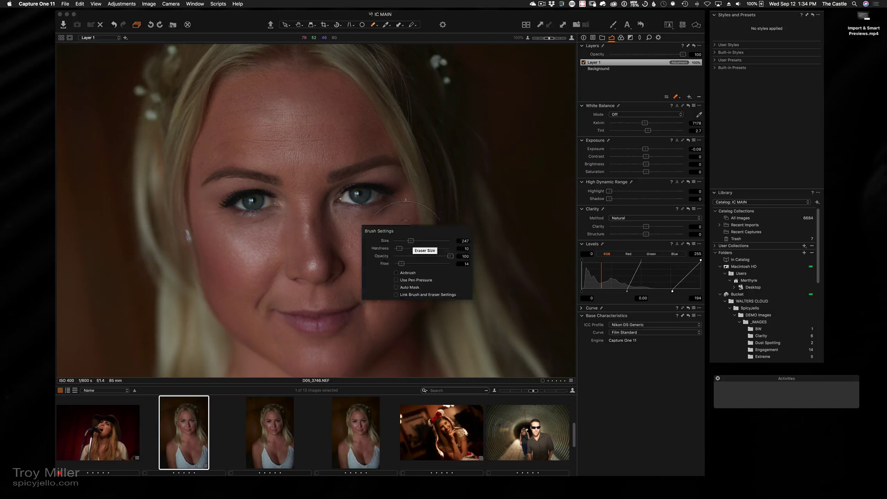
pyautogui.rightClick(410, 233)
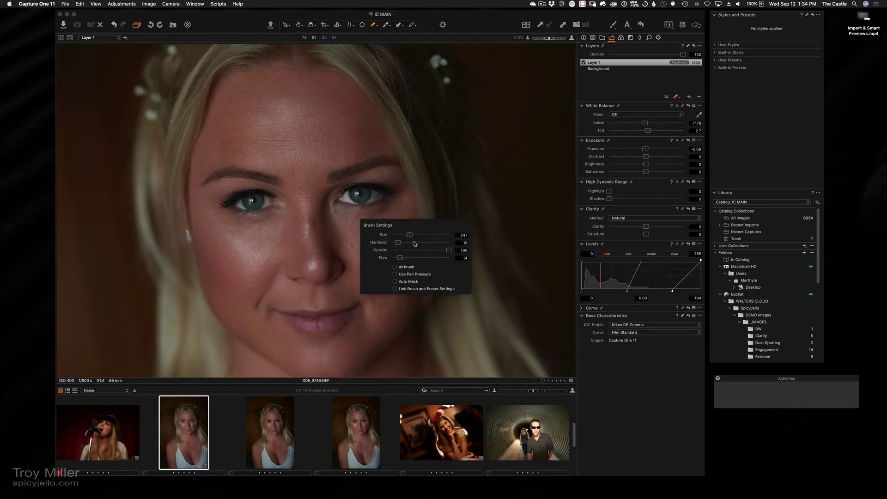
pyautogui.moveTo(410, 235); pyautogui.dragTo(401, 236)
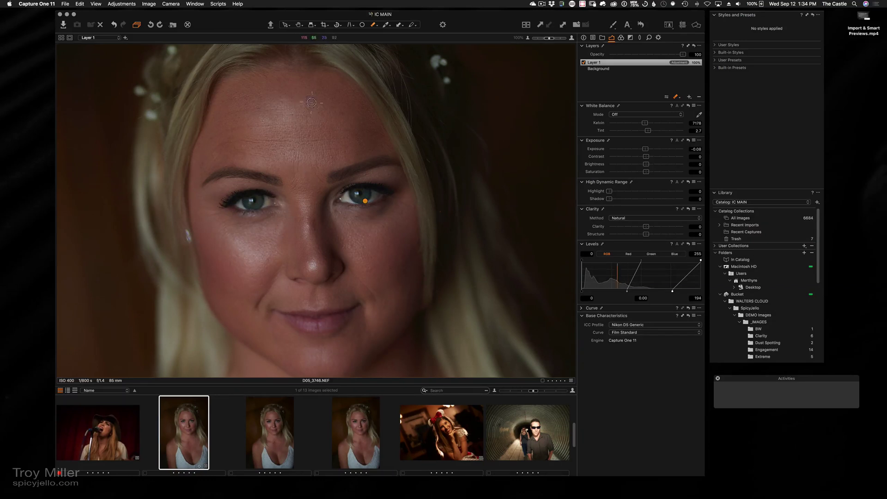
pyautogui.press('m')
pyautogui.moveTo(357, 186)
pyautogui.mouseDown()
pyautogui.moveTo(359, 199)
pyautogui.moveTo(360, 185)
pyautogui.moveTo(242, 196)
pyautogui.mouseUp()
pyautogui.press('m')
# Set the Levels white point to 205, compare Layer 1 on/off, and lower its opacity to 66%.
pyautogui.moveTo(672, 291)
pyautogui.mouseDown()
pyautogui.moveTo(699, 291)
pyautogui.moveTo(677, 291)
pyautogui.mouseUp()
pyautogui.click(583, 65)
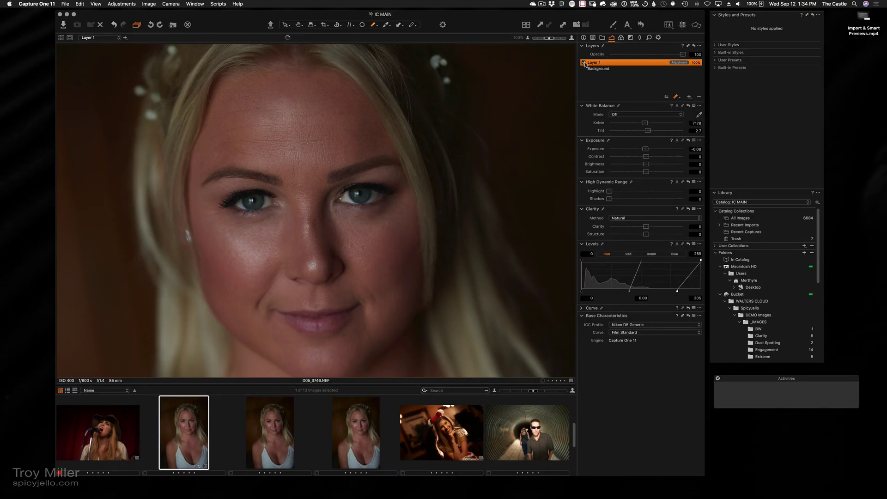
pyautogui.click(584, 63)
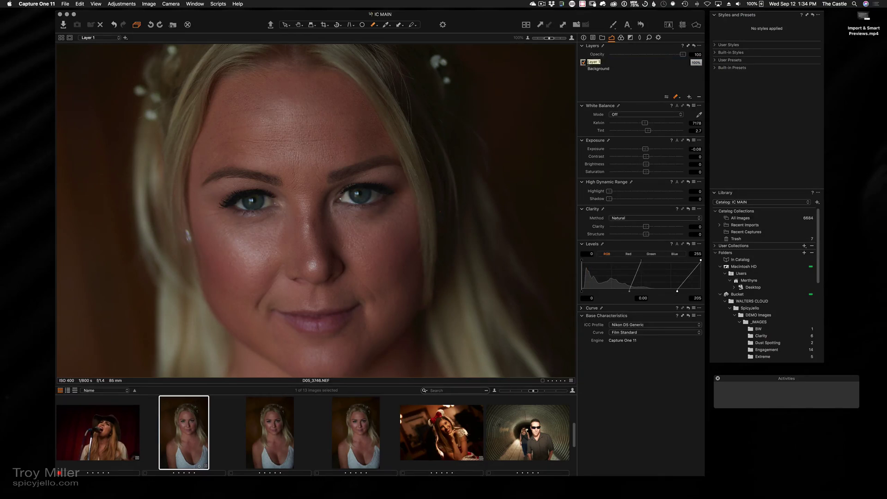
pyautogui.click(584, 64)
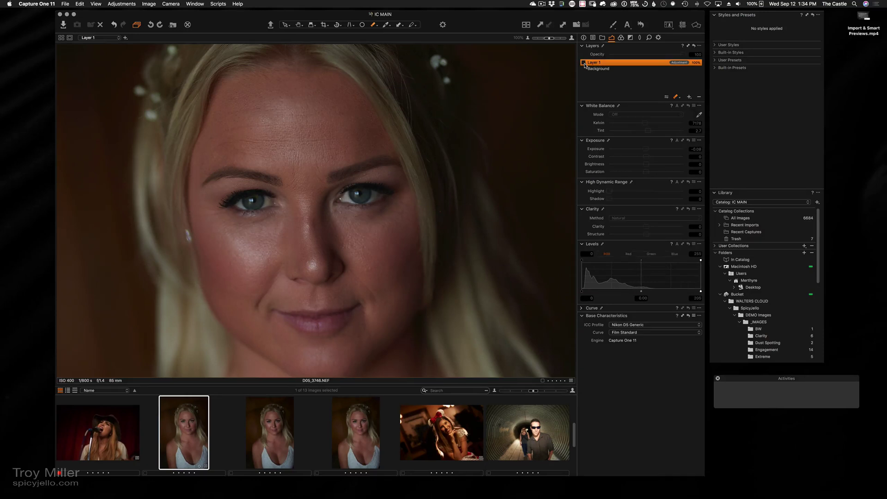
pyautogui.moveTo(668, 55); pyautogui.dragTo(656, 57)
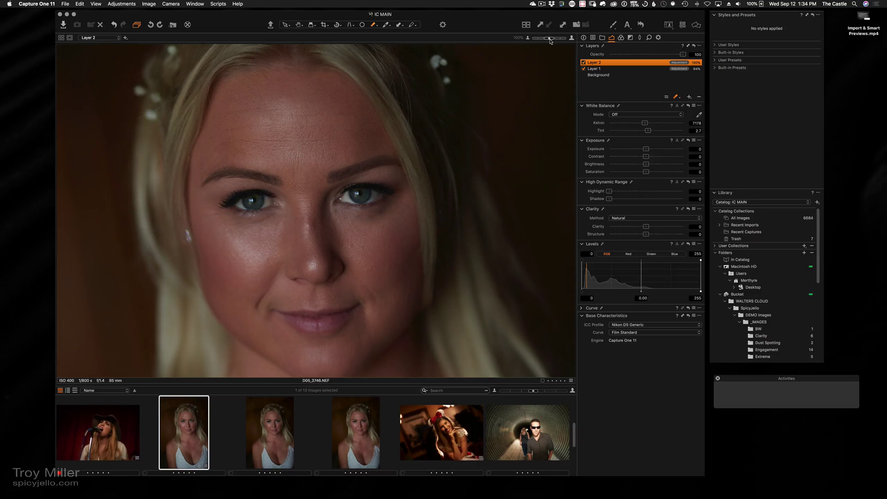
# At 200% zoom, paint Layer 2's mask with Draw Mask, starting over the right iris.
pyautogui.moveTo(550, 40); pyautogui.dragTo(557, 39)
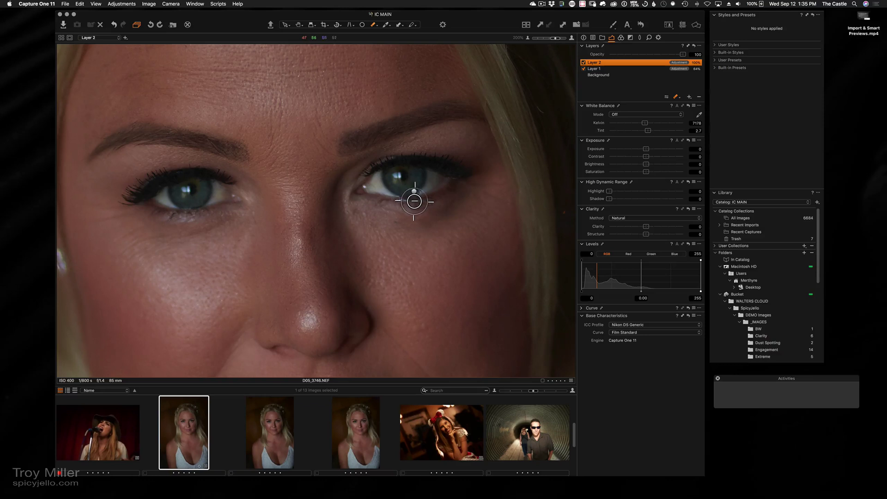
pyautogui.click(675, 98)
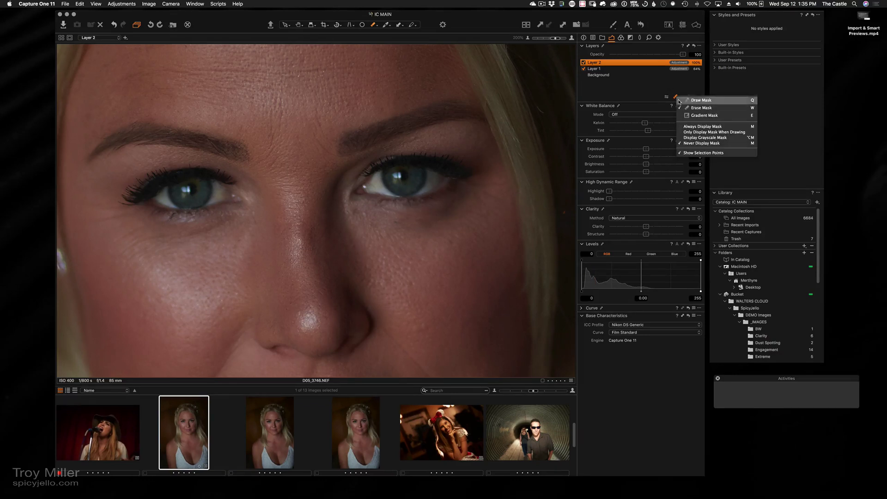
pyautogui.click(698, 99)
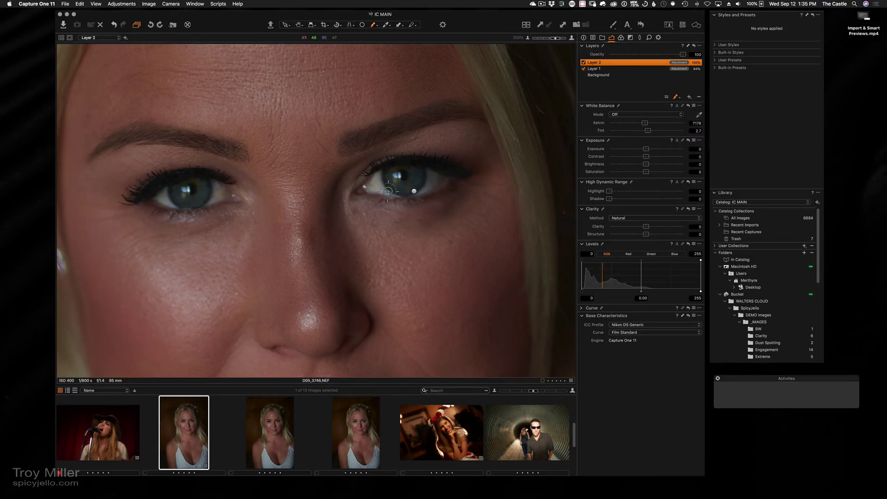
pyautogui.click(392, 182)
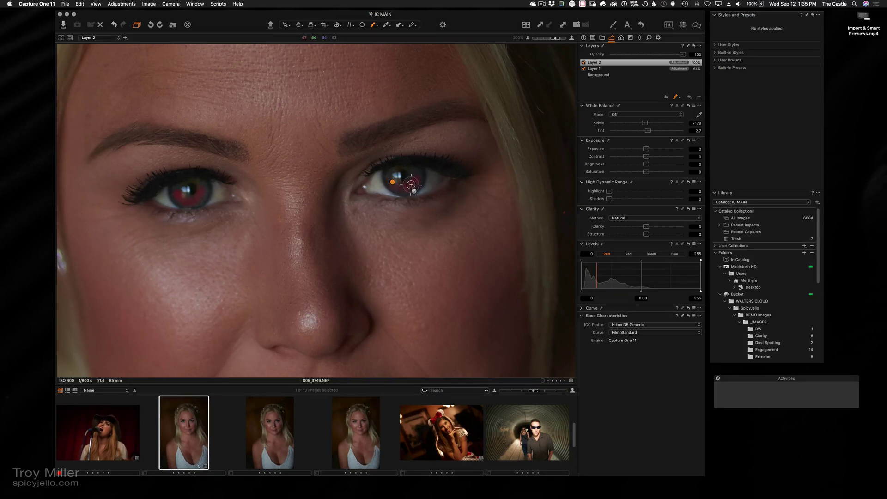
pyautogui.moveTo(411, 185); pyautogui.dragTo(388, 178)
# Lift Layer 2's exposure to 0.08 and raise HDR Shadow to 51.
pyautogui.click(551, 38)
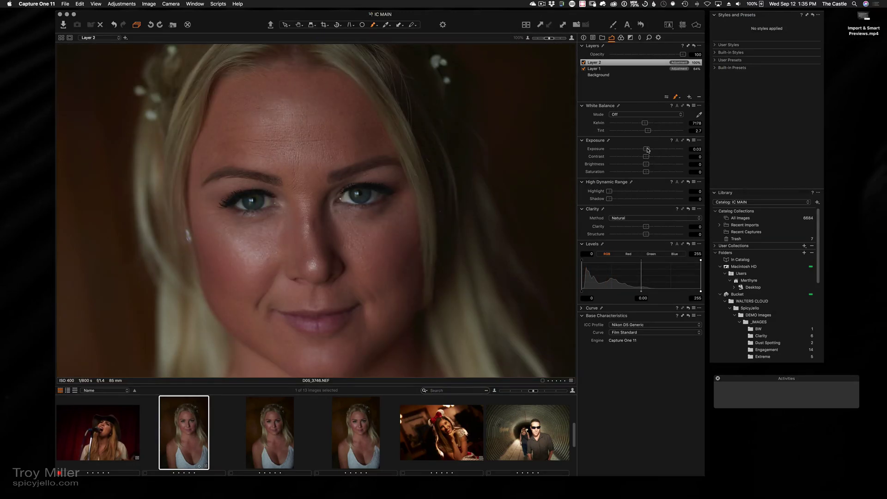
pyautogui.moveTo(648, 150)
pyautogui.mouseDown()
pyautogui.moveTo(657, 156)
pyautogui.moveTo(648, 155)
pyautogui.mouseUp()
pyautogui.moveTo(609, 198)
pyautogui.mouseDown()
pyautogui.moveTo(684, 204)
pyautogui.moveTo(615, 198)
pyautogui.mouseUp()
pyautogui.moveTo(620, 199); pyautogui.dragTo(645, 204)
# Toggle Layer 2 and Layer 1 off and on to compare the eye brightening.
pyautogui.click(542, 39)
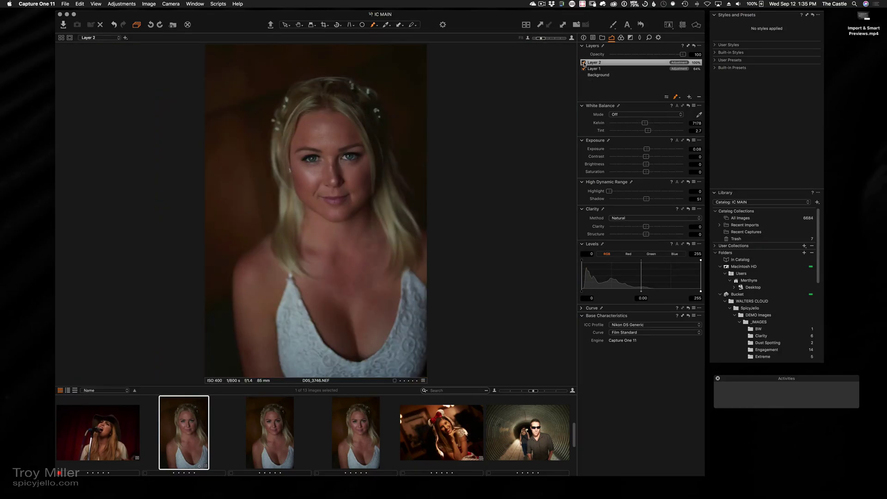
pyautogui.click(584, 62)
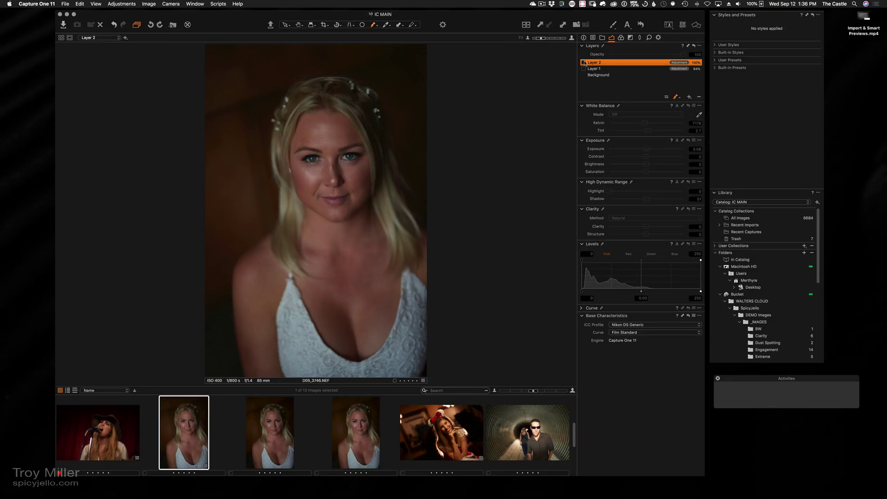
pyautogui.click(582, 63)
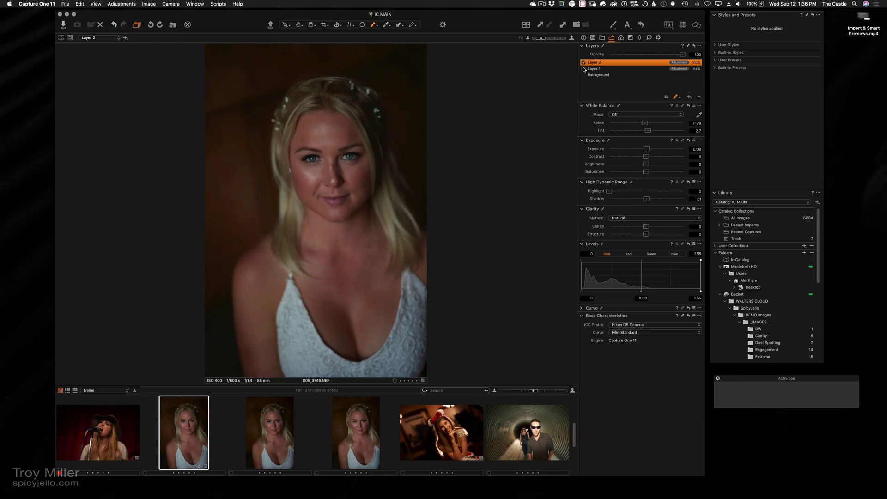
pyautogui.click(584, 69)
pyautogui.click(549, 41)
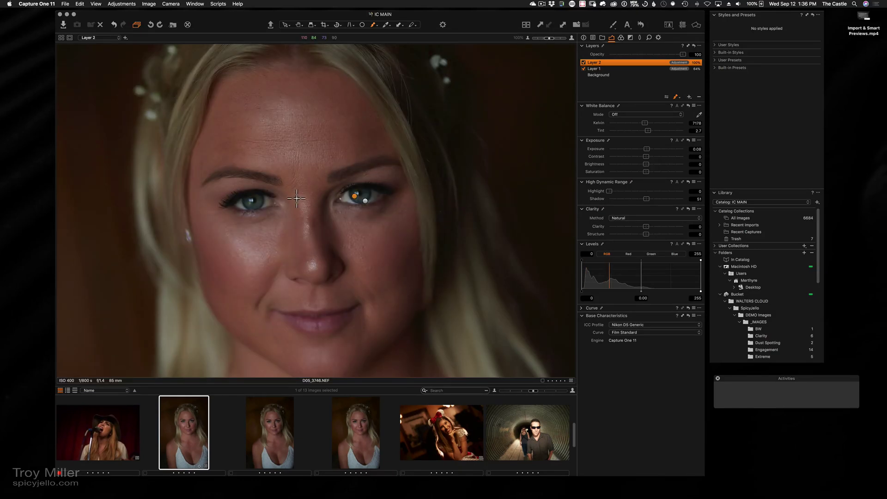
pyautogui.doubleClick(606, 65)
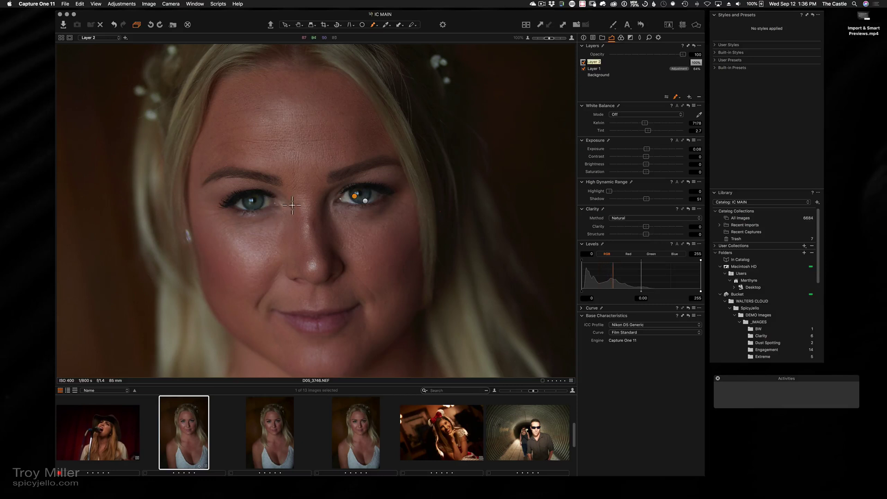
# At 200% zoom, add more mask over the left iris and check the overlay.
pyautogui.click(553, 40)
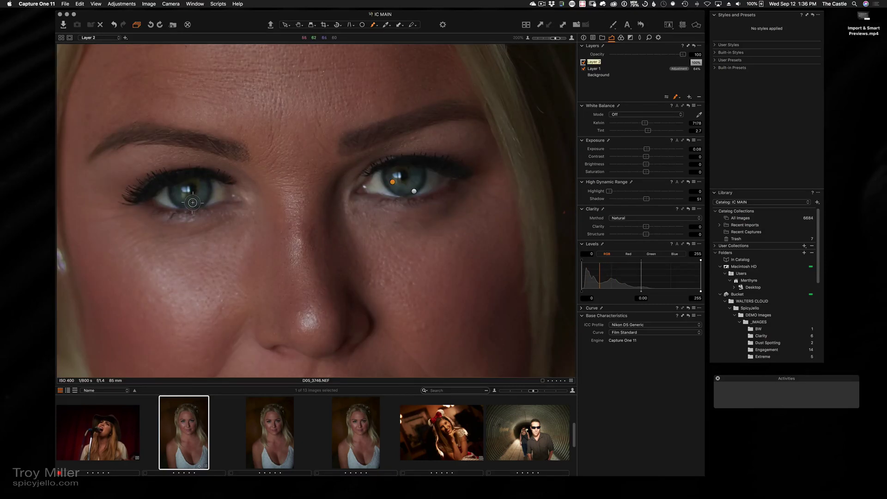
pyautogui.moveTo(200, 192)
pyautogui.mouseDown()
pyautogui.moveTo(176, 191)
pyautogui.moveTo(191, 202)
pyautogui.mouseUp()
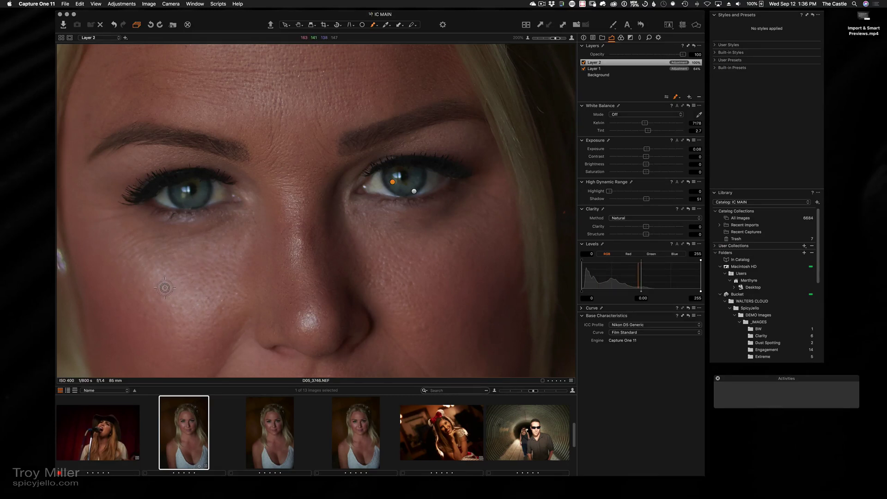
pyautogui.press('m')
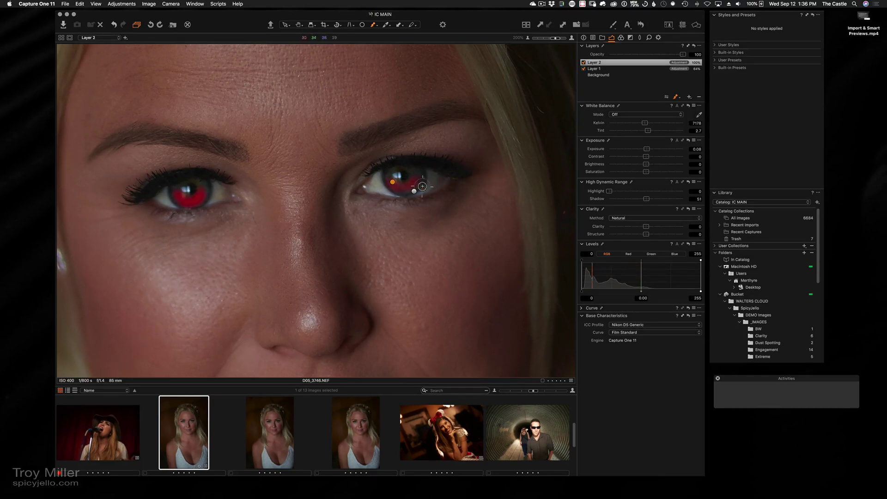
pyautogui.press('m')
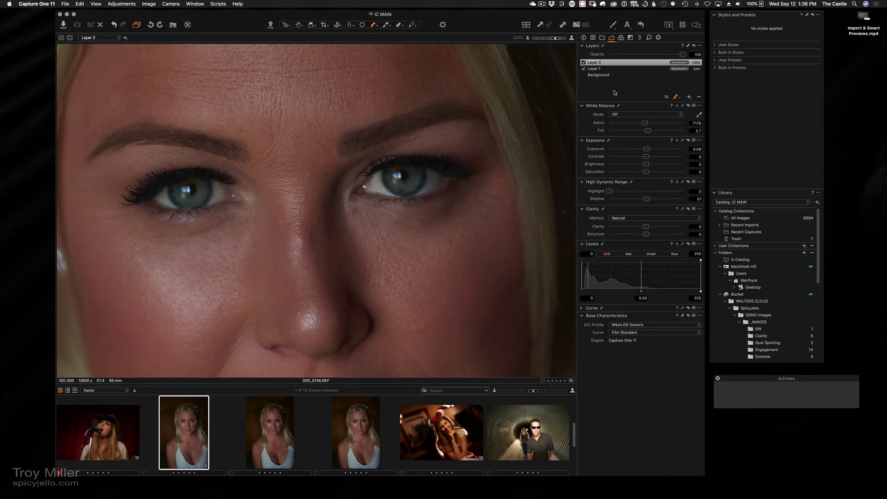
# Compare the full portrait against the original, then move over to Photoshop.
pyautogui.click(541, 39)
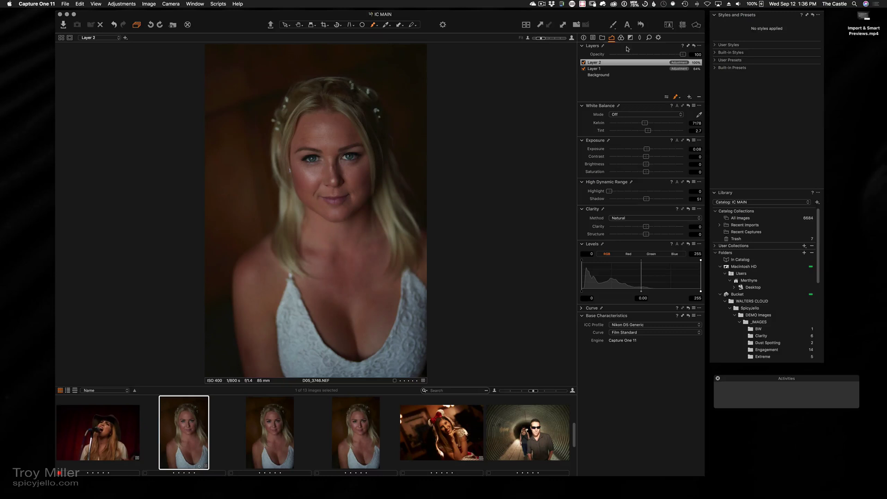
pyautogui.click(584, 63)
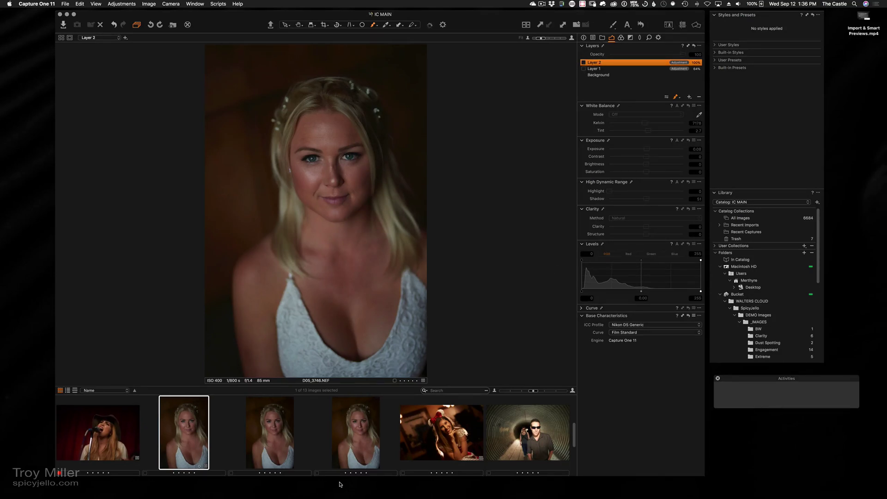
pyautogui.click(296, 489)
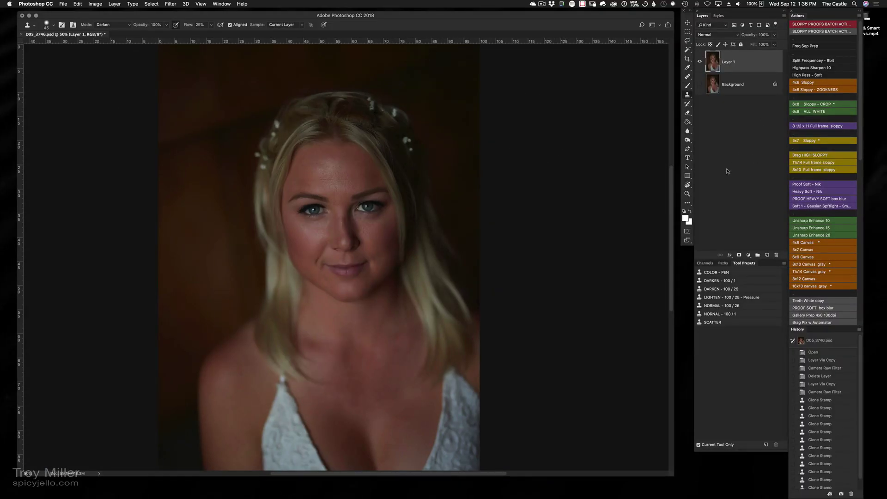
# Delete the old Layer 1, duplicate Background as a new layer, and view the face at 100%.
pyautogui.moveTo(747, 65); pyautogui.dragTo(777, 255)
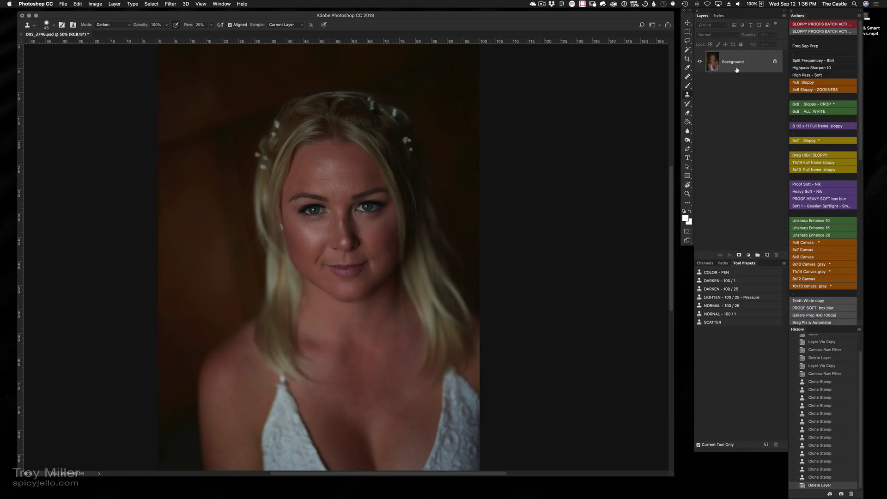
pyautogui.rightClick(744, 67)
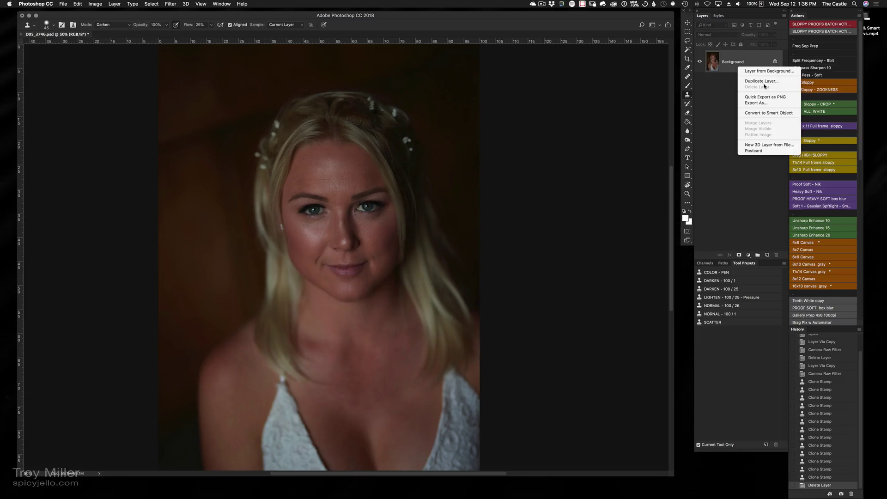
pyautogui.press('Escape')
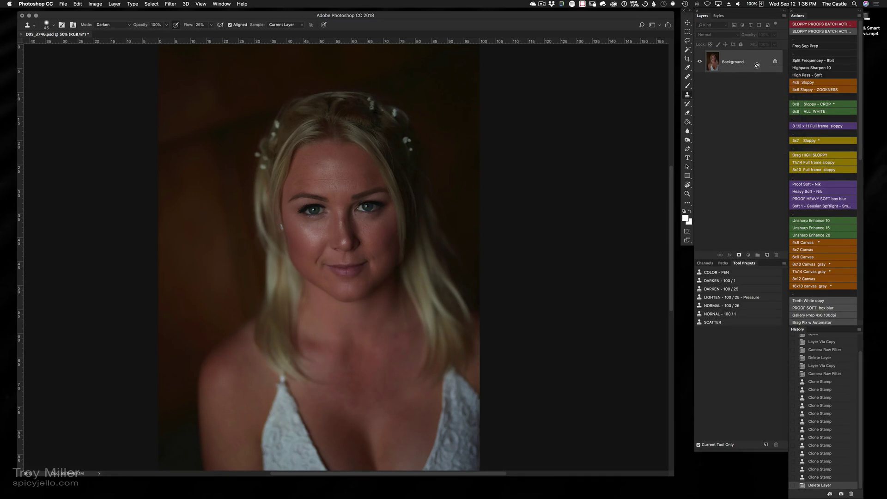
pyautogui.press('super+j')
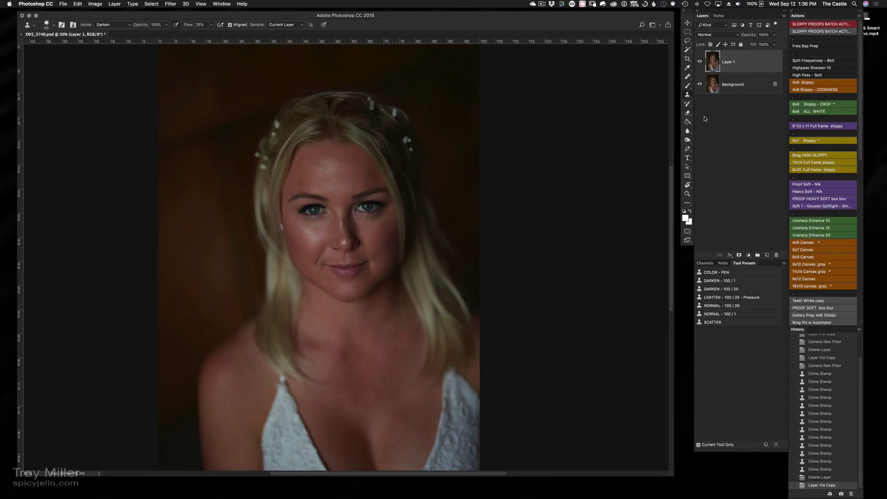
pyautogui.click(699, 84)
pyautogui.press('super+1')
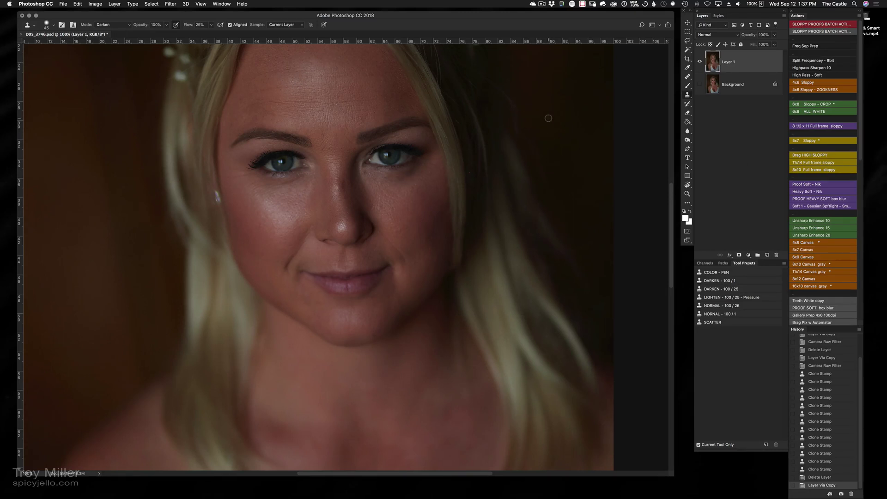
pyautogui.moveTo(513, 188); pyautogui.dragTo(496, 268)
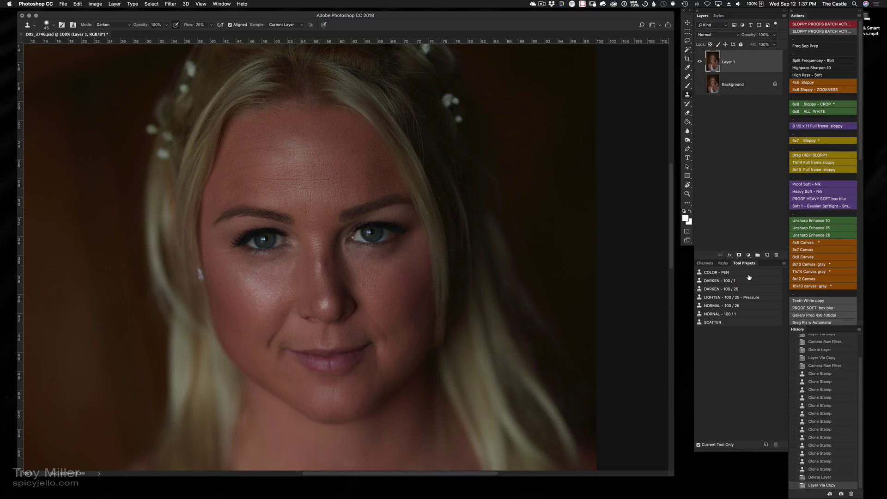
pyautogui.press('b')
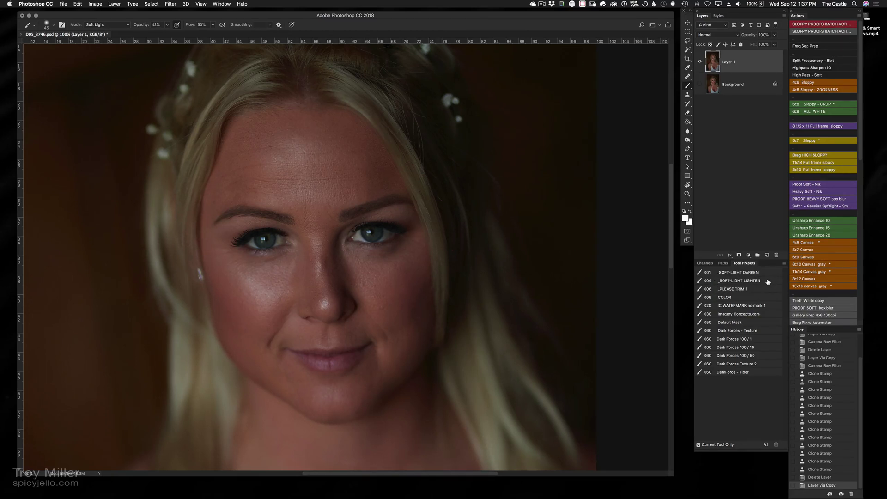
pyautogui.click(715, 281)
pyautogui.press('[')
pyautogui.press('[')
pyautogui.press('[')
pyautogui.press('[')
pyautogui.moveTo(385, 233); pyautogui.dragTo(388, 237)
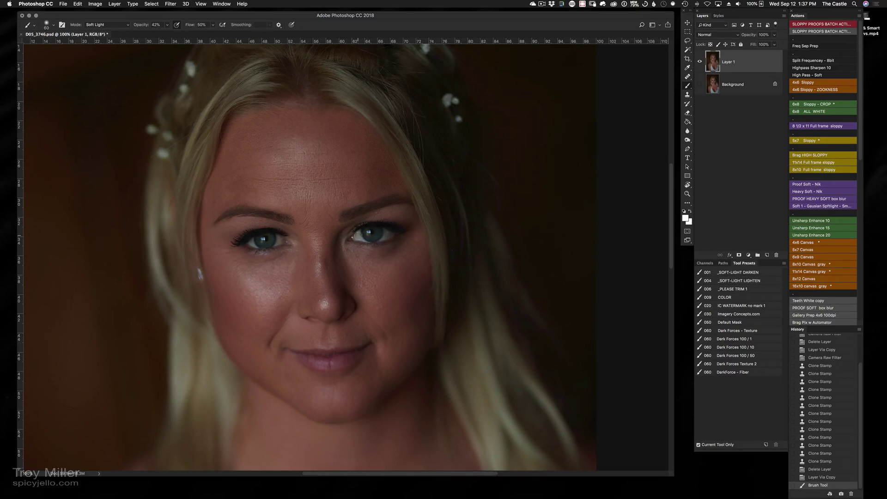
pyautogui.click(383, 234)
pyautogui.click(307, 257)
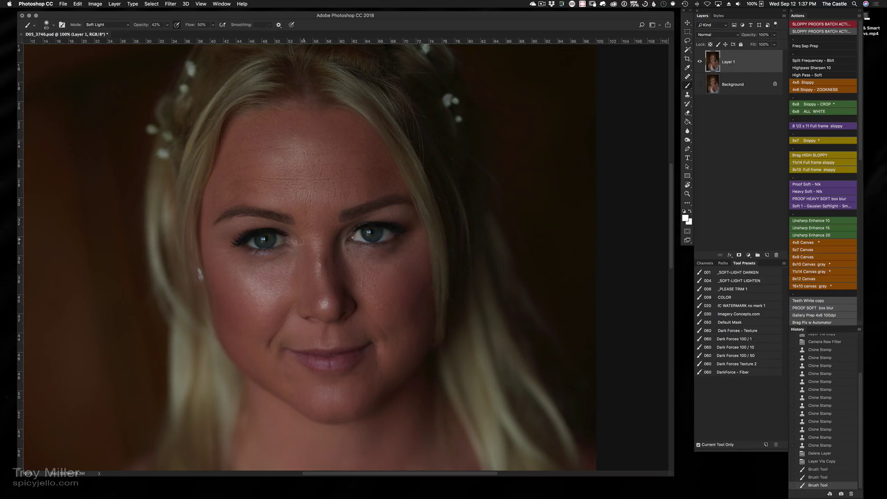
pyautogui.click(283, 241)
pyautogui.click(249, 243)
pyautogui.click(370, 236)
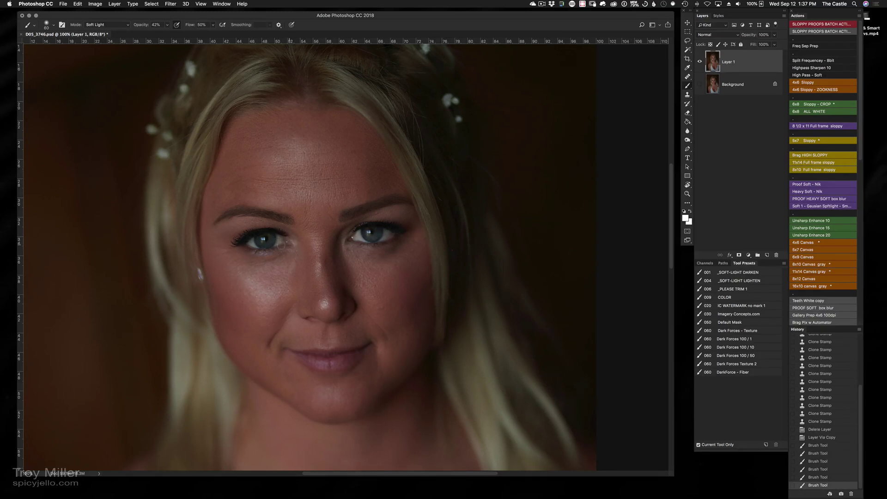
pyautogui.click(271, 243)
pyautogui.click(822, 430)
pyautogui.click(818, 485)
pyautogui.click(826, 429)
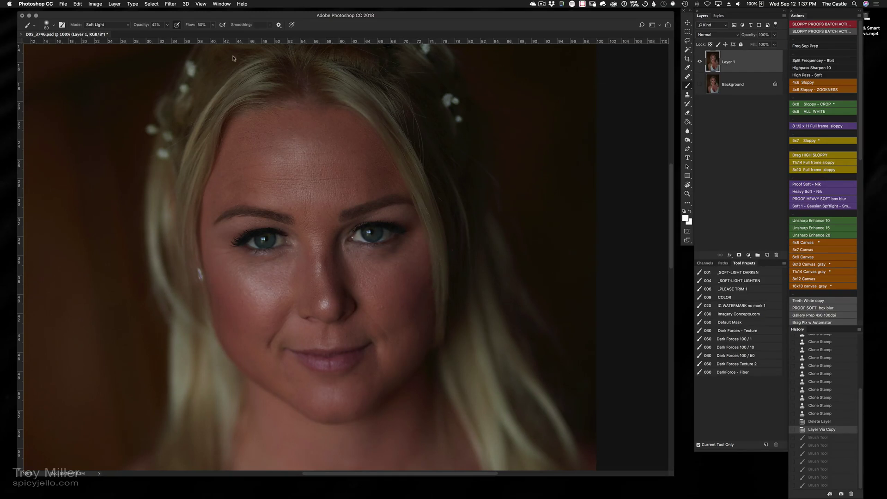
pyautogui.click(176, 5)
pyautogui.click(226, 73)
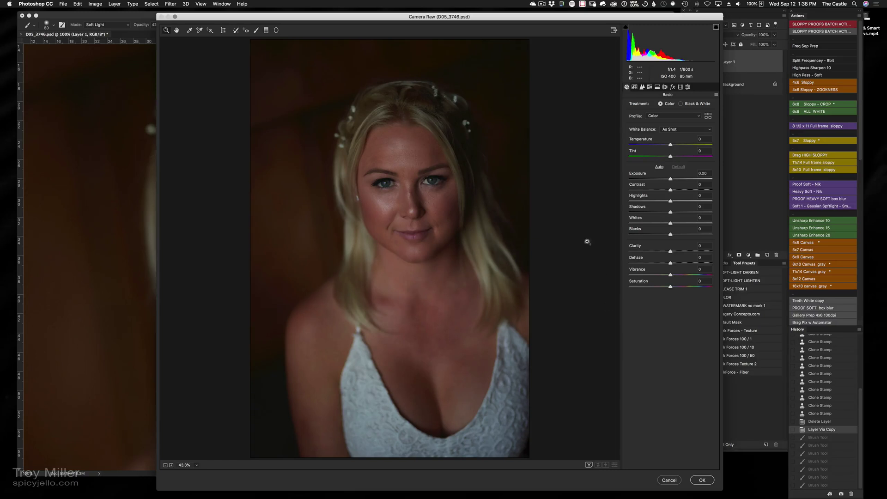
# Zoom Camera Raw to 100% and paint both eyes with a slightly larger Adjustment Brush.
pyautogui.click(562, 224)
pyautogui.click(566, 204)
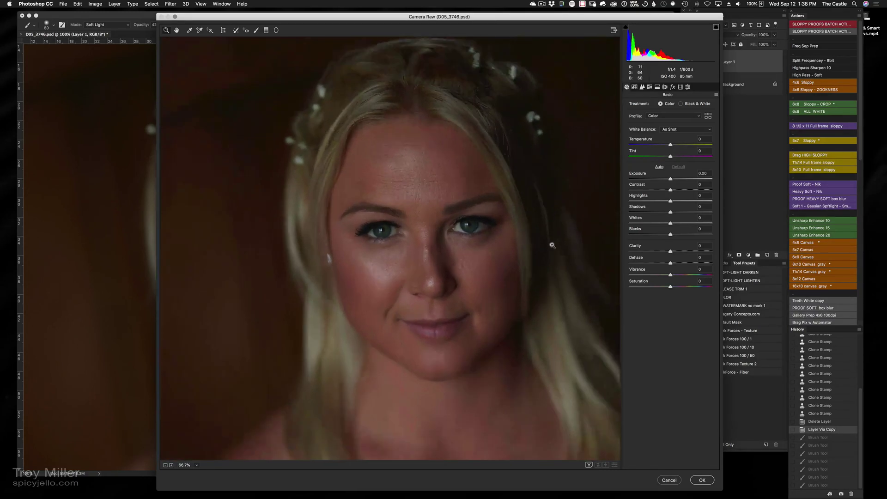
pyautogui.click(540, 227)
pyautogui.moveTo(541, 228); pyautogui.dragTo(508, 245)
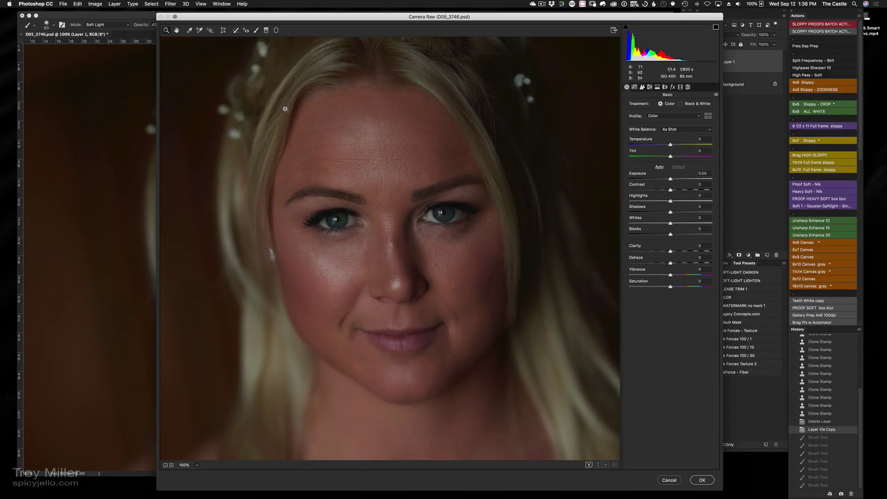
pyautogui.click(256, 31)
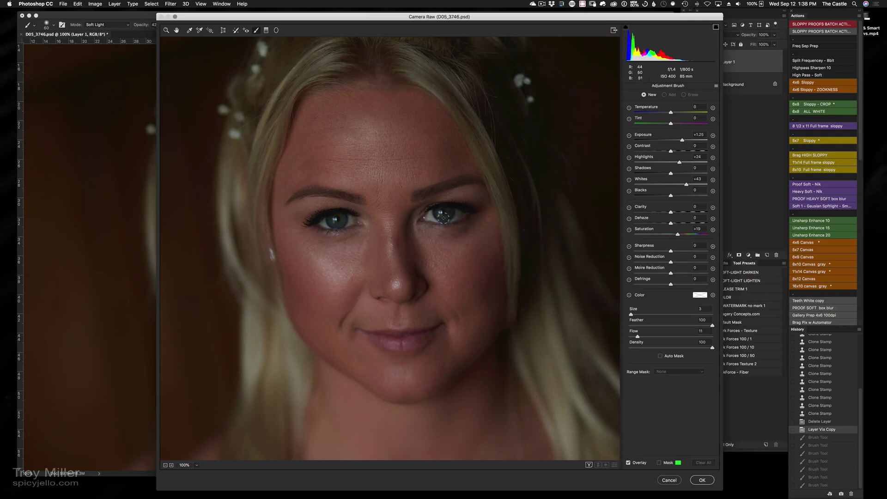
pyautogui.press(']')
pyautogui.moveTo(430, 215)
pyautogui.mouseDown()
pyautogui.moveTo(455, 213)
pyautogui.moveTo(439, 209)
pyautogui.moveTo(443, 217)
pyautogui.mouseUp()
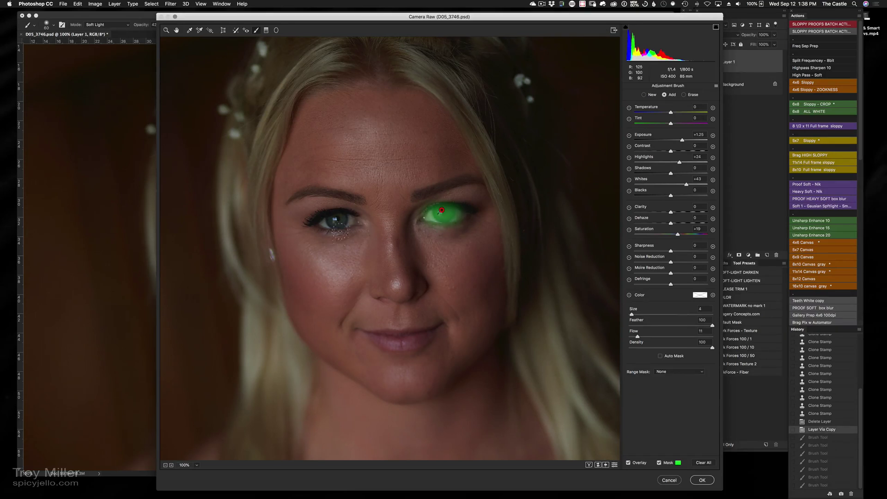
pyautogui.moveTo(342, 229)
pyautogui.mouseDown()
pyautogui.moveTo(349, 221)
pyautogui.moveTo(325, 221)
pyautogui.mouseUp()
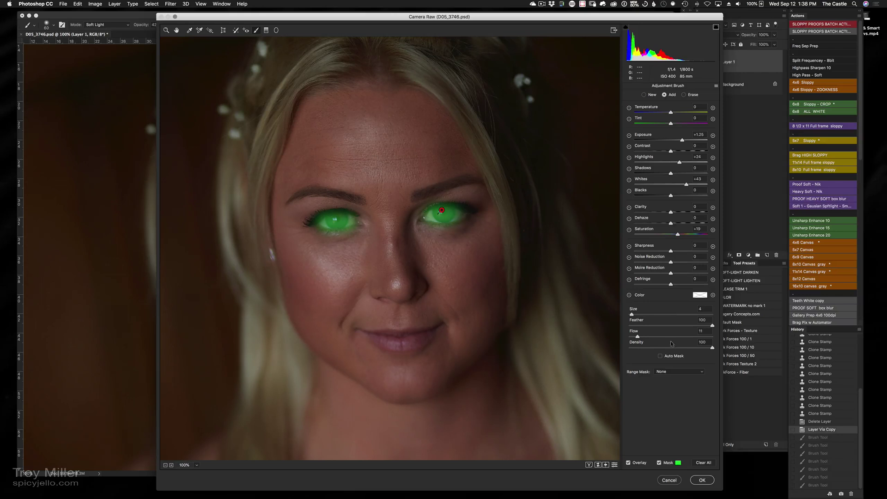
# Reset the brush sliders to zero and raise Highlights to +42 on the painted eyes.
pyautogui.click(661, 463)
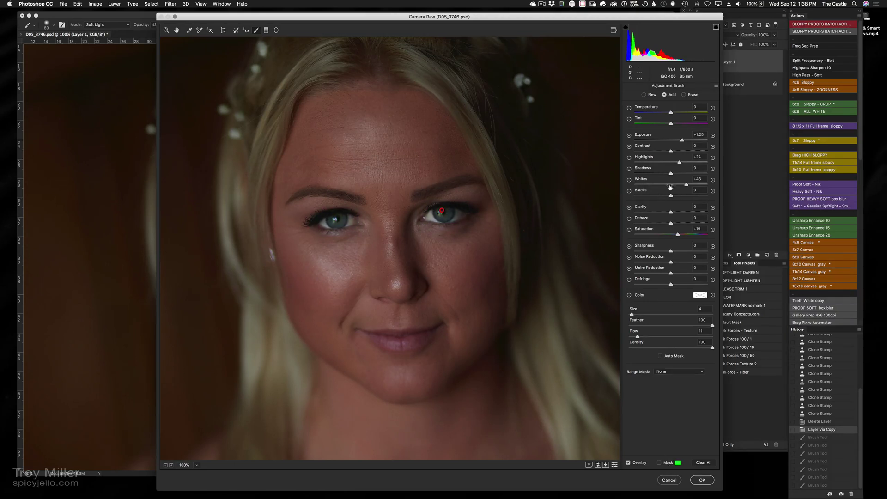
pyautogui.click(716, 86)
pyautogui.click(745, 103)
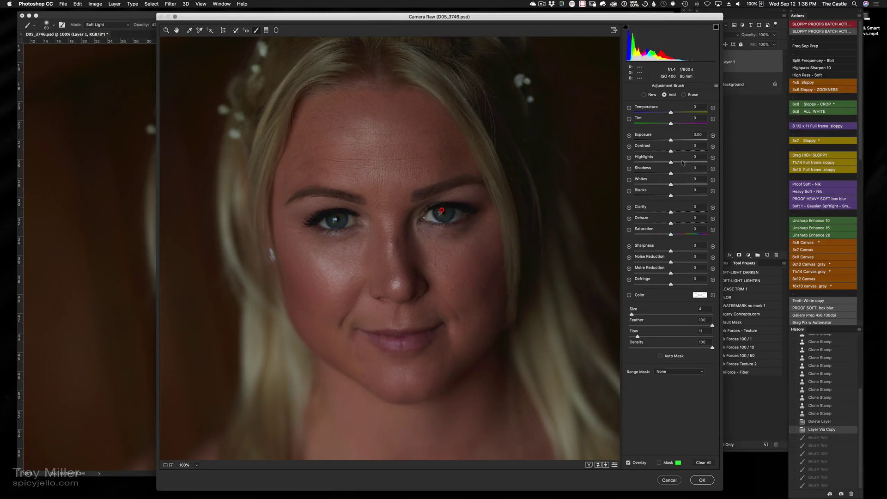
pyautogui.moveTo(682, 162)
pyautogui.mouseDown()
pyautogui.moveTo(695, 164)
pyautogui.moveTo(667, 188)
pyautogui.moveTo(689, 187)
pyautogui.moveTo(680, 187)
pyautogui.mouseUp()
# Start a new adjustment and paint it on both irises with a smaller brush, zoomed in.
pyautogui.click(652, 95)
pyautogui.press('super+plus')
pyautogui.press('[')
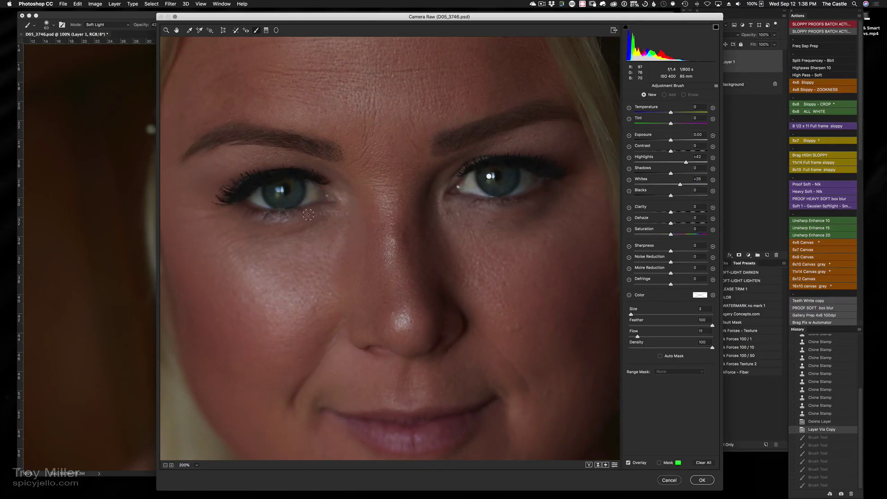
pyautogui.moveTo(272, 196)
pyautogui.mouseDown()
pyautogui.moveTo(296, 187)
pyautogui.moveTo(275, 198)
pyautogui.mouseUp()
pyautogui.moveTo(497, 188); pyautogui.dragTo(505, 176)
pyautogui.press('y')
pyautogui.press('y')
# Set Exposure +0.90, Contrast +29, Clarity +27, Tint -2, Whites -3, Highlights 0.
pyautogui.click(671, 140)
pyautogui.click(670, 163)
pyautogui.click(669, 185)
pyautogui.click(670, 123)
pyautogui.click(671, 140)
pyautogui.moveTo(676, 140); pyautogui.dragTo(680, 140)
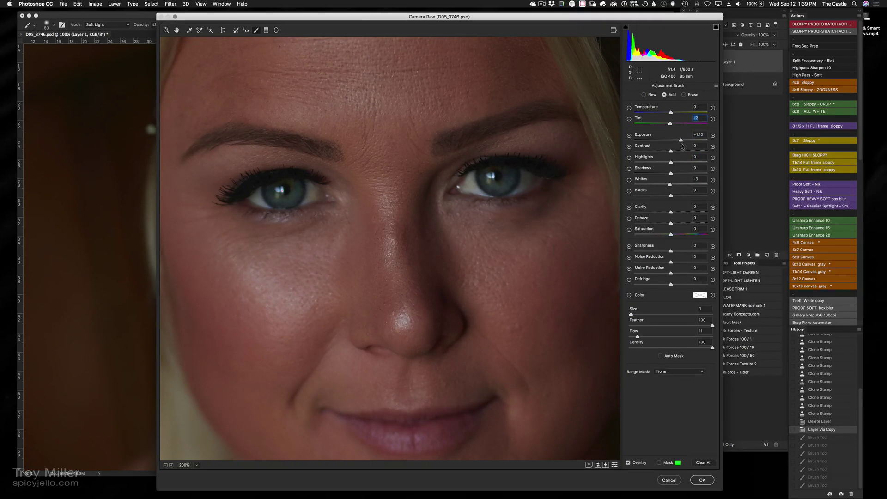
pyautogui.click(678, 151)
pyautogui.moveTo(678, 152); pyautogui.dragTo(681, 151)
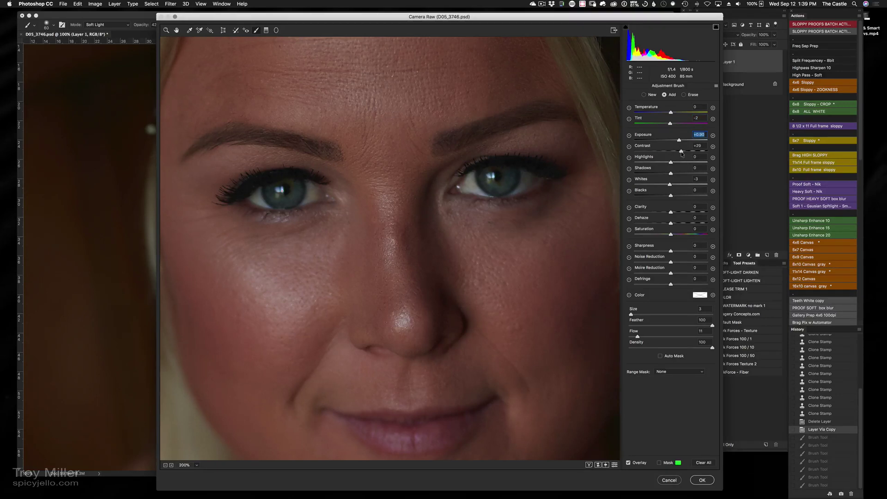
pyautogui.click(672, 213)
pyautogui.moveTo(671, 214); pyautogui.dragTo(690, 212)
pyautogui.click(680, 216)
pyautogui.press('super+minus')
pyautogui.press('super+minus')
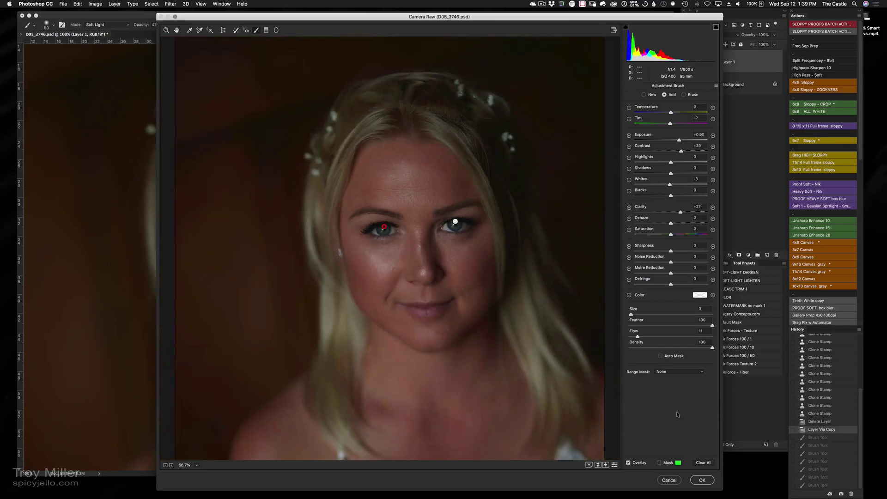
# Commit the Camera Raw eye edits to Layer 1 and toggle Layer 1 against the Background to compare.
pyautogui.click(177, 30)
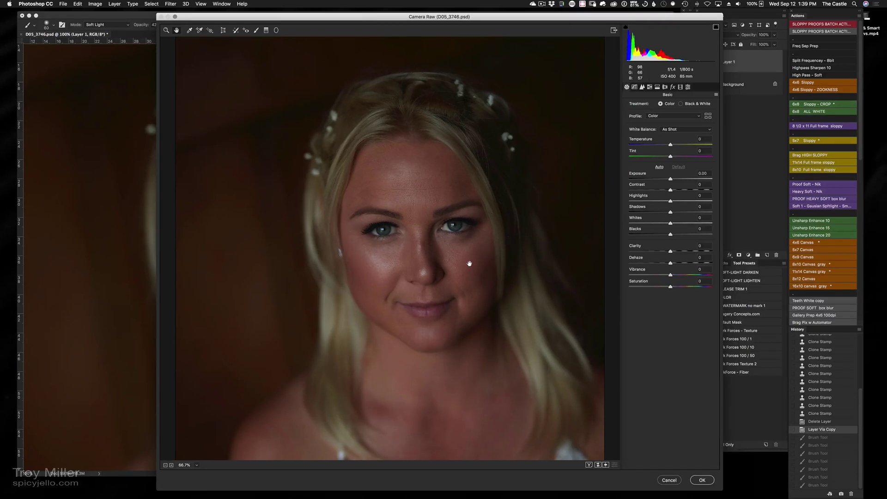
pyautogui.click(702, 480)
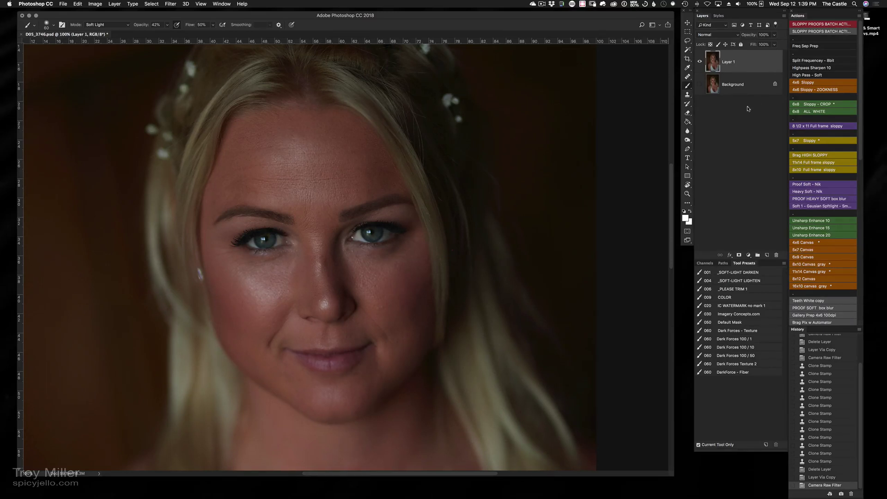
pyautogui.click(700, 83)
pyautogui.click(700, 60)
pyautogui.click(700, 60)
pyautogui.click(700, 61)
pyautogui.click(700, 62)
pyautogui.press('super+y')
pyautogui.press('super+y')
# Set up the Clone Stamp in Darken mode and zoom to 200% on the face.
pyautogui.click(687, 95)
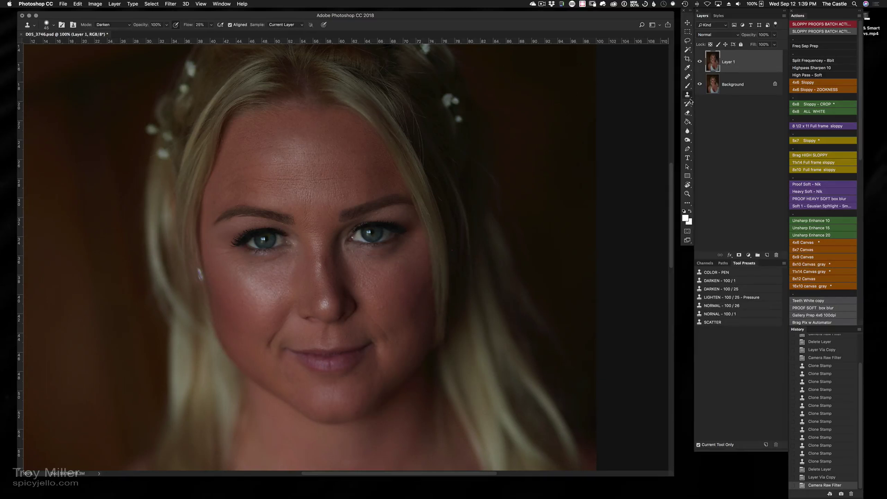
pyautogui.click(117, 27)
pyautogui.click(107, 26)
pyautogui.press('super+equal')
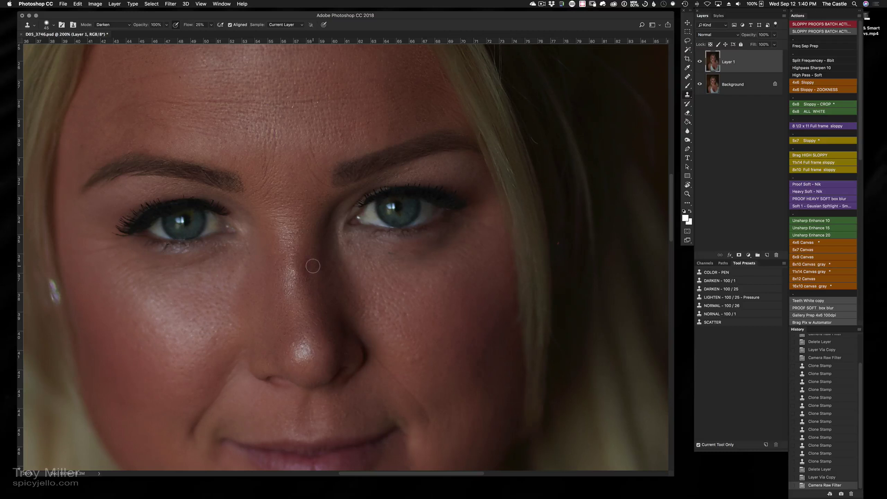
pyautogui.scroll(-3, 480, 298)
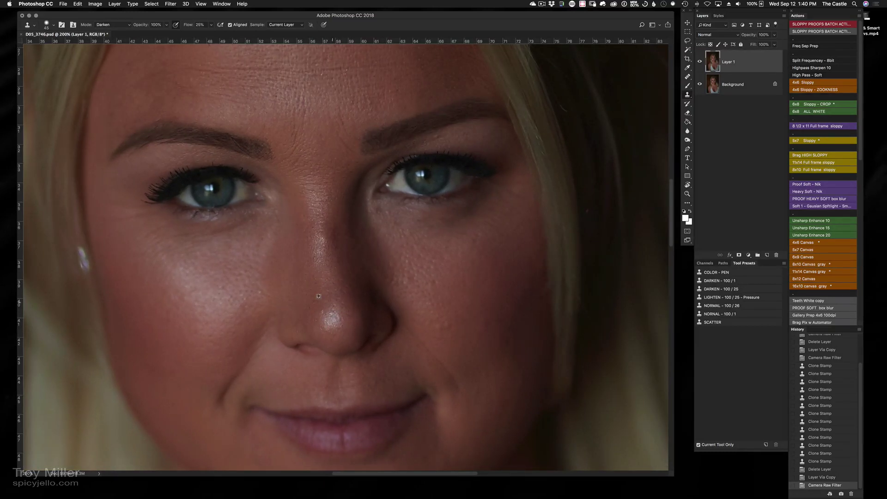
# Darken the shine on the nose tip and upper nose, undoing the stroke over the catchlight.
pyautogui.click(330, 319)
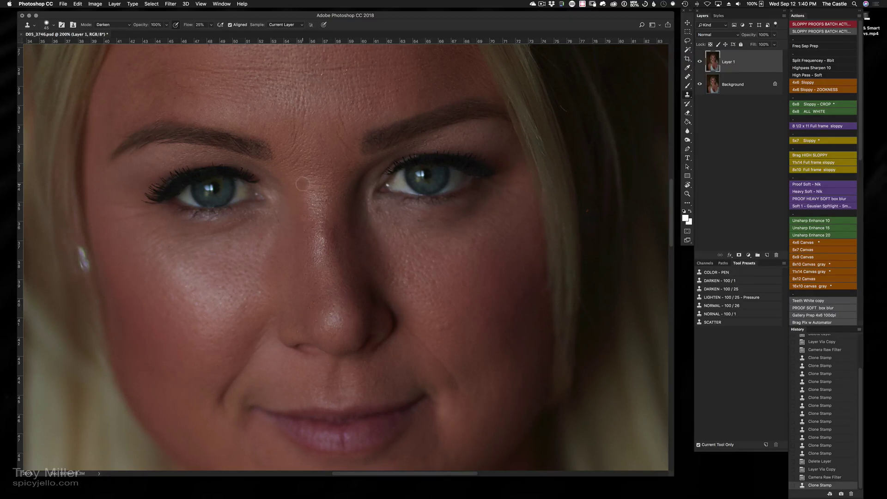
pyautogui.click(343, 276)
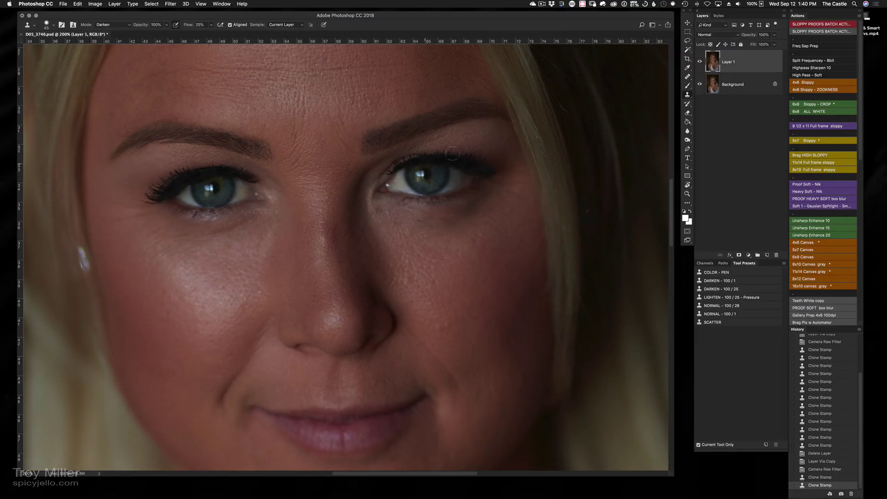
pyautogui.moveTo(444, 162)
pyautogui.mouseDown()
pyautogui.moveTo(420, 183)
pyautogui.moveTo(430, 174)
pyautogui.moveTo(458, 188)
pyautogui.moveTo(430, 175)
pyautogui.moveTo(402, 179)
pyautogui.mouseUp()
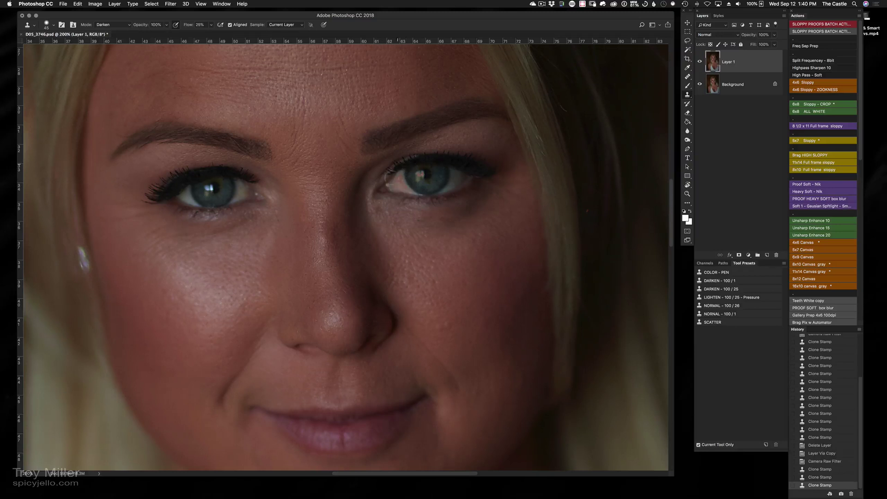
pyautogui.press('super+z')
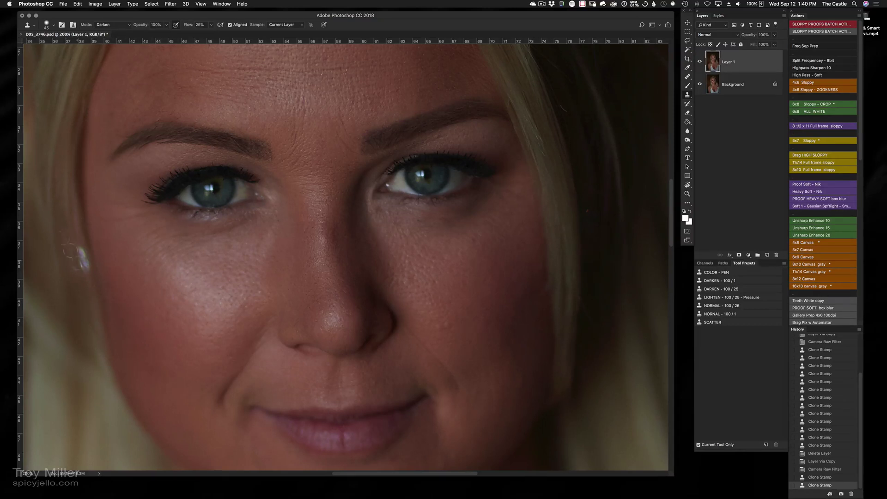
# Stamp down the earring glint, then with a 150 brush tone down the nose bridge shine.
pyautogui.moveTo(83, 266); pyautogui.dragTo(84, 263)
pyautogui.click(88, 265)
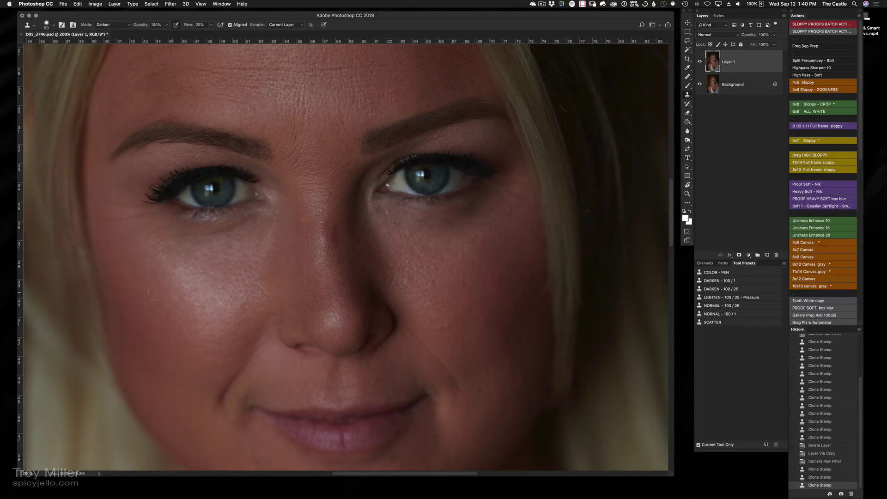
pyautogui.press(']')
pyautogui.press(']')
pyautogui.press(']')
pyautogui.press(']')
pyautogui.press(']')
pyautogui.press(']')
pyautogui.press(']')
pyautogui.click(353, 217)
pyautogui.click(356, 231)
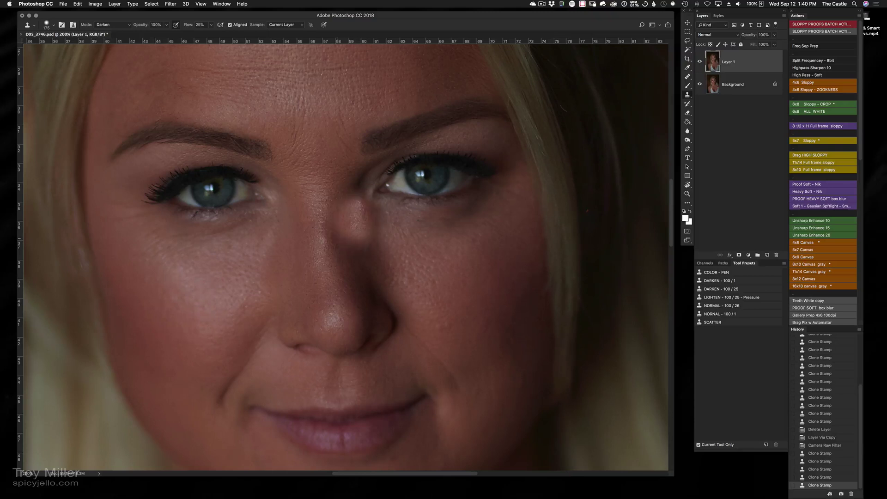
pyautogui.press('super+minus')
pyautogui.press('super+minus')
pyautogui.press('super+minus')
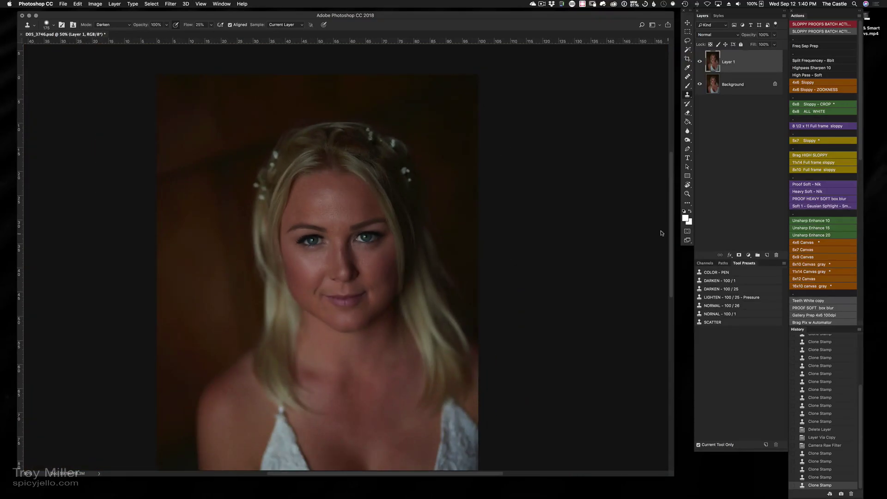
pyautogui.click(820, 421)
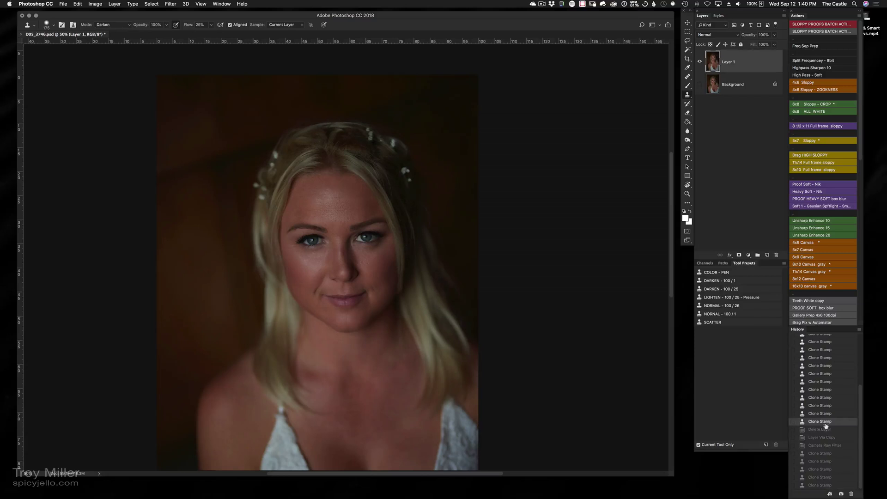
pyautogui.click(818, 342)
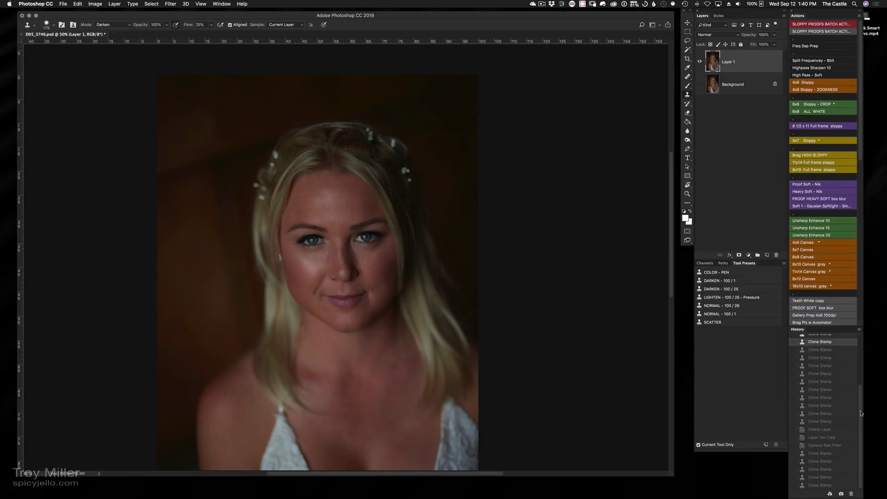
pyautogui.moveTo(864, 409); pyautogui.dragTo(860, 397)
pyautogui.scroll(-3, 861, 397)
pyautogui.click(820, 485)
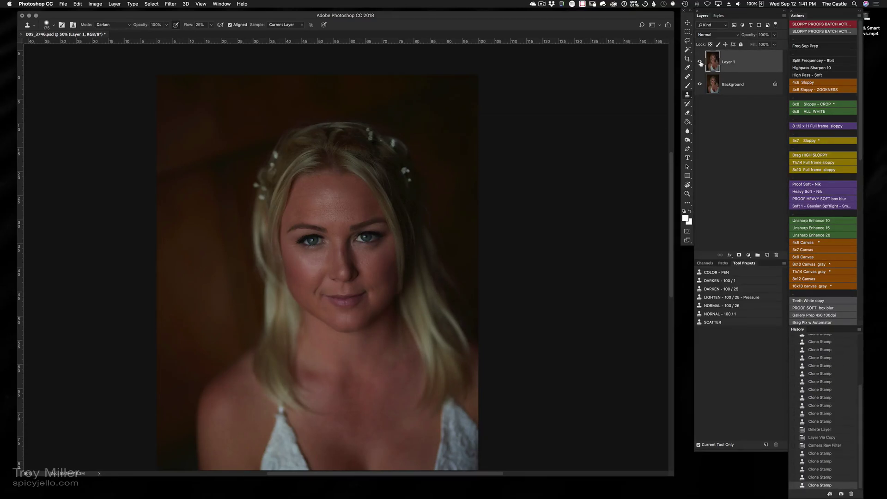
pyautogui.click(700, 61)
pyautogui.click(699, 61)
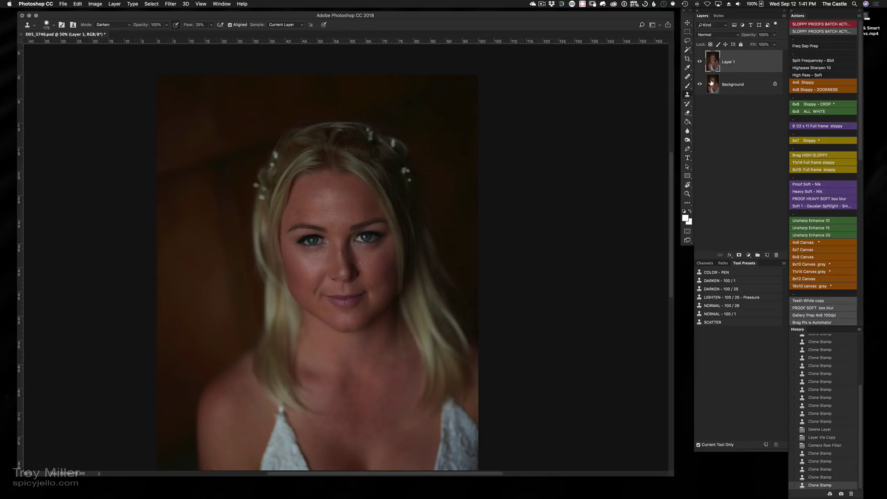